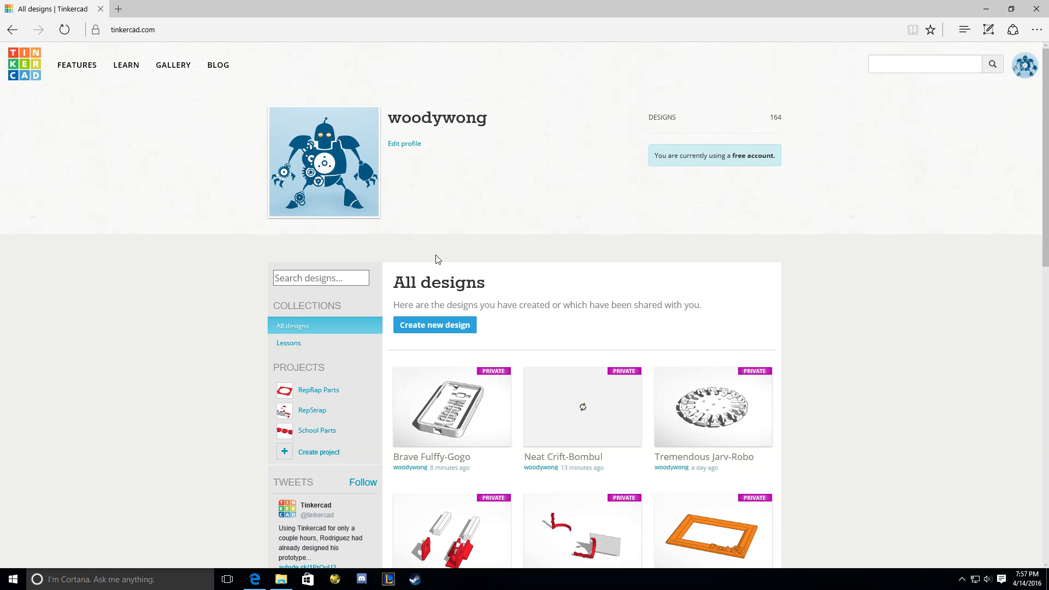
Start a new blank design from the Tinkercad dashboard.
left_click(181, 33)
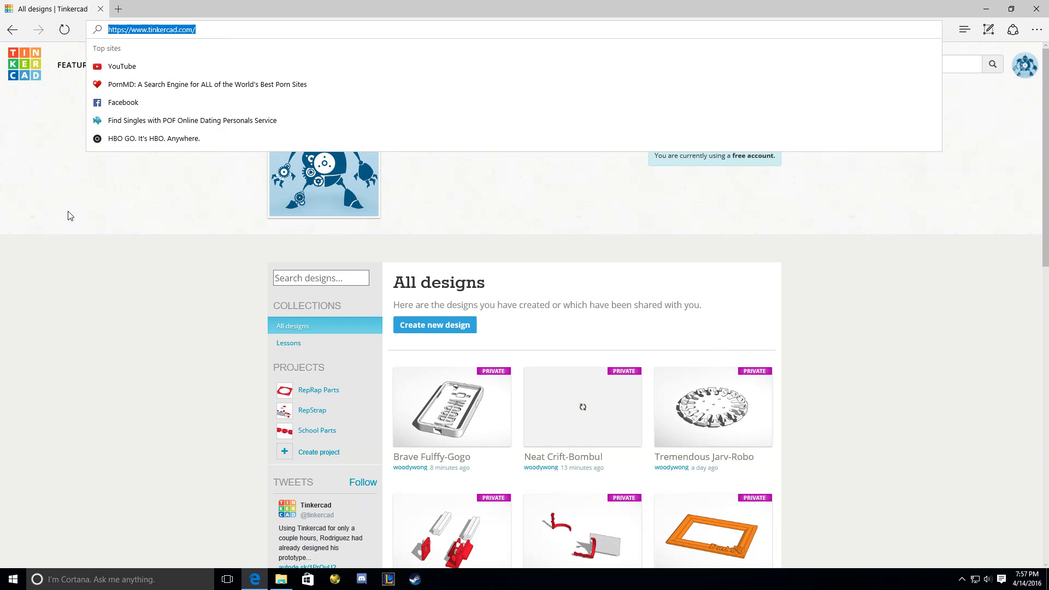
left_click(131, 227)
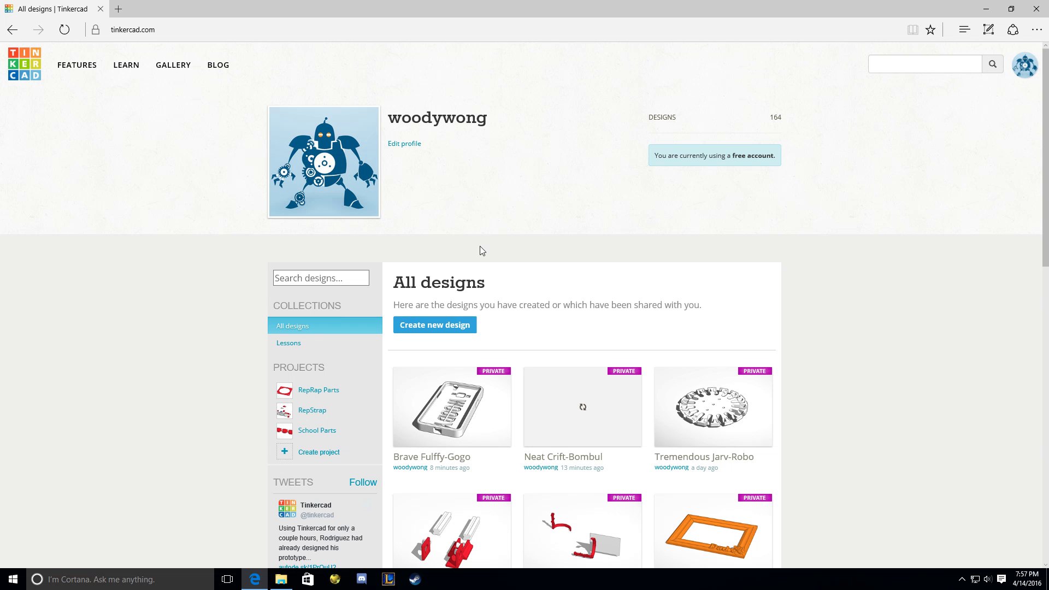
left_click(291, 328)
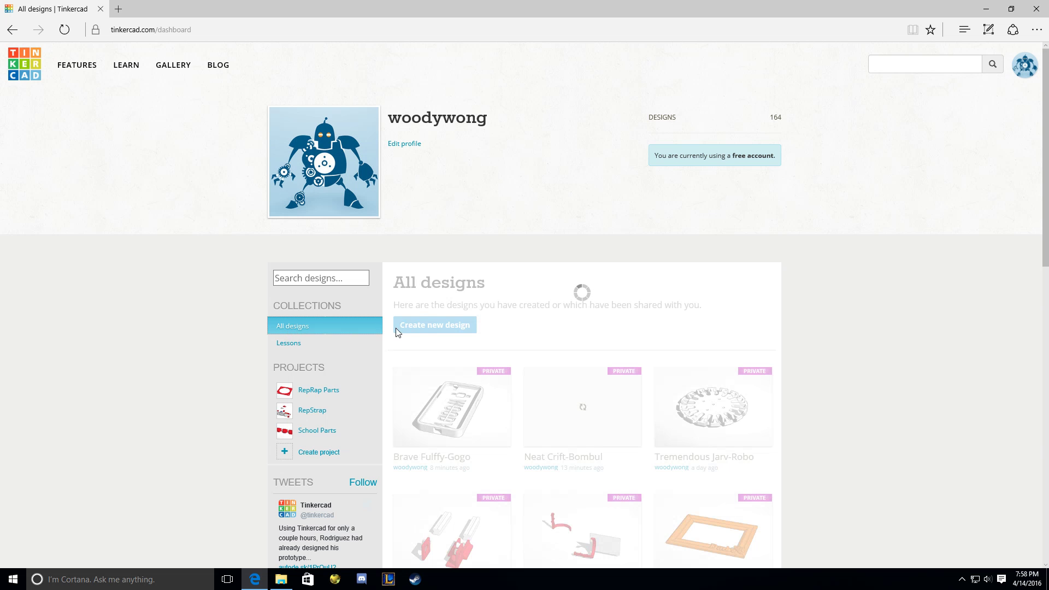
left_click(449, 325)
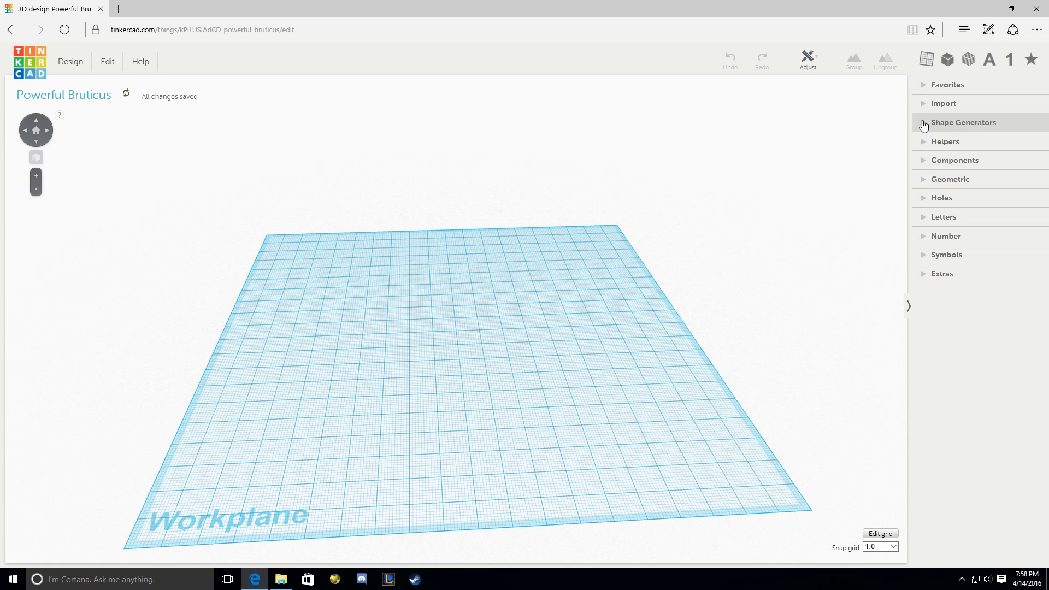
Import the Samsung Galaxy Grand Prime Case STL from Downloads onto the workplane.
left_click(925, 104)
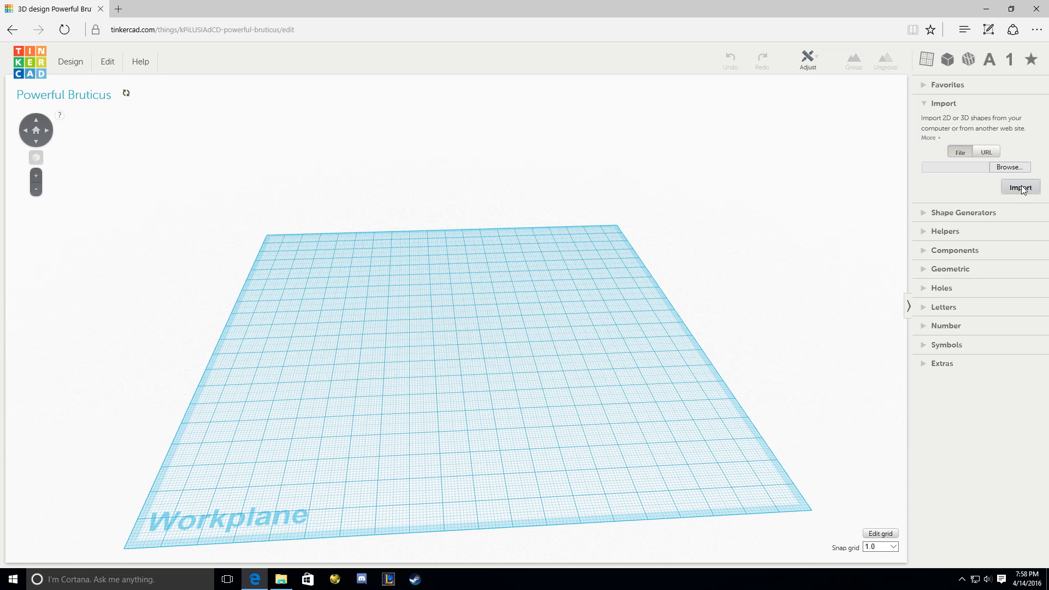
left_click(1009, 167)
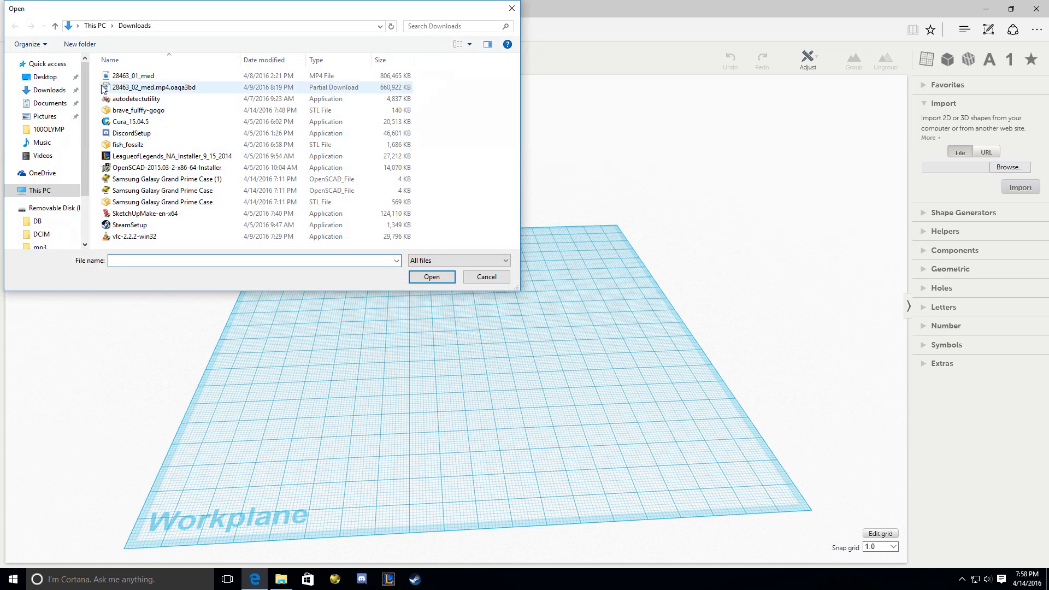
left_click(47, 91)
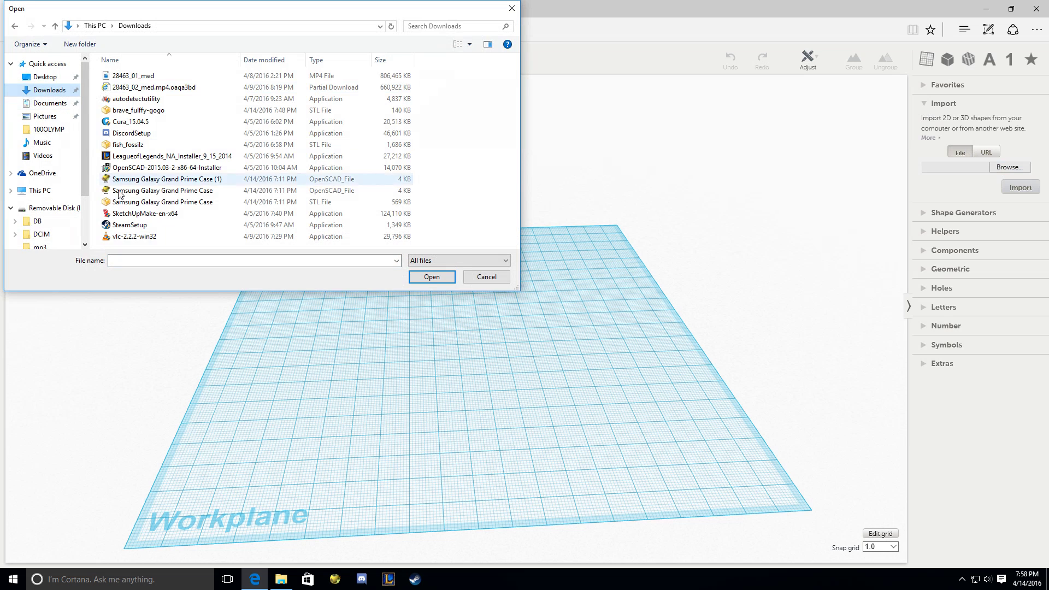
left_click(172, 204)
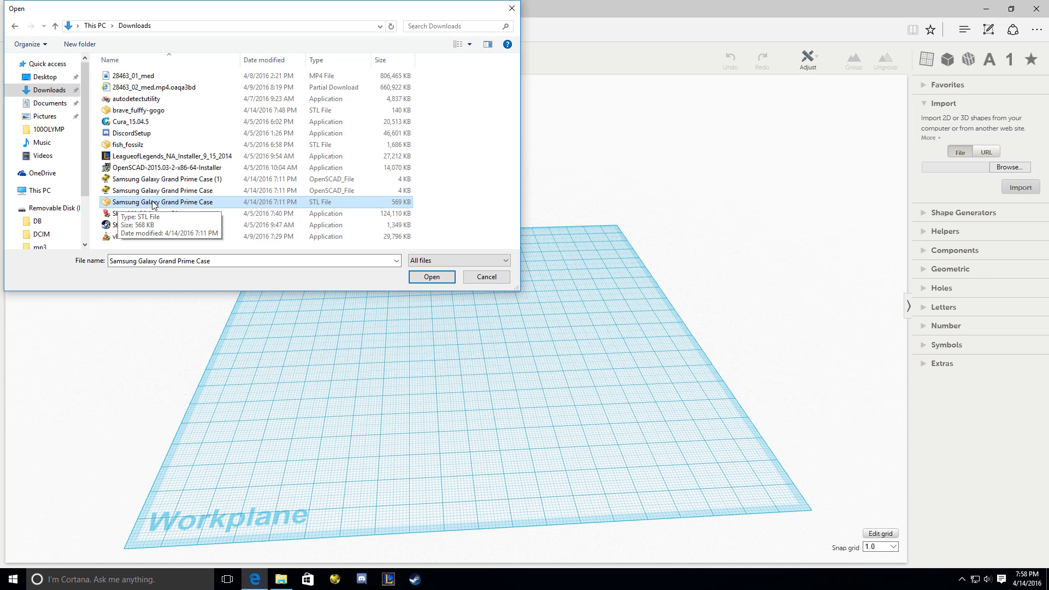
double_click(183, 203)
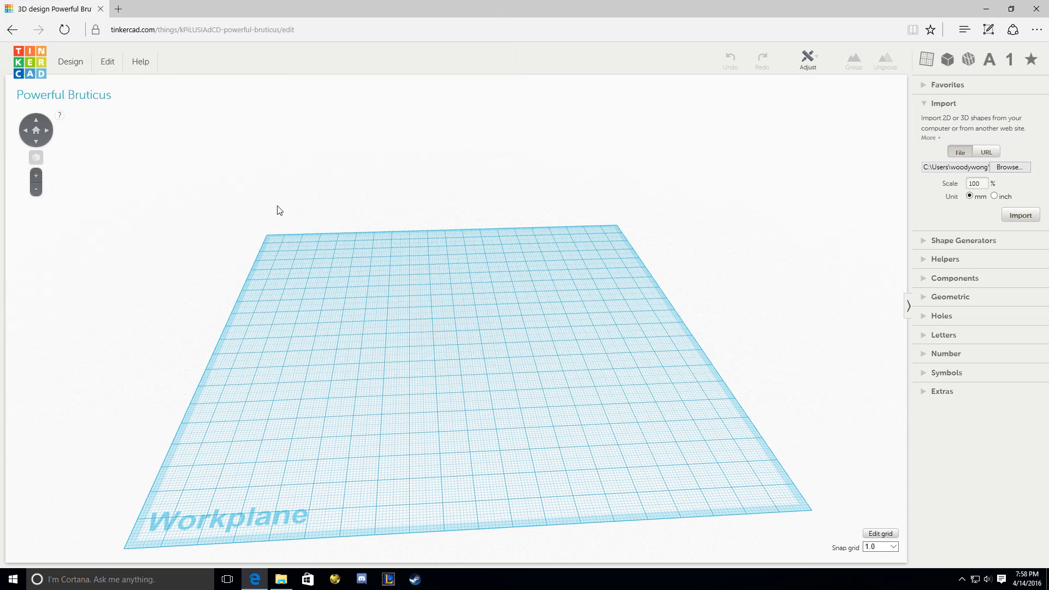
left_click(1019, 215)
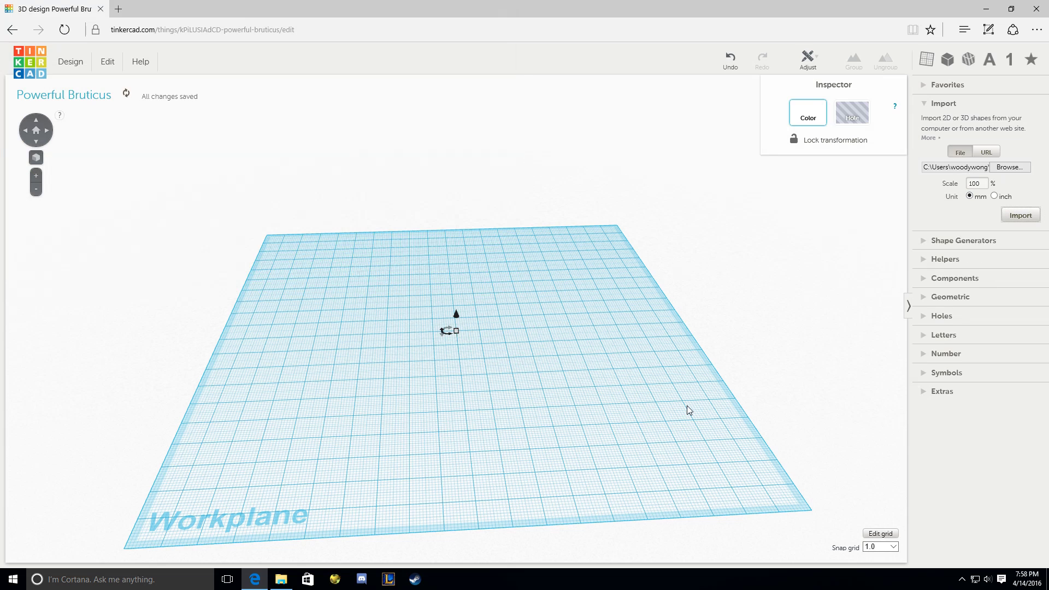
Place a Text shape from Shape Generators on the workplane beside the case.
right_click_drag(687, 406, 568, 392)
left_click(599, 388)
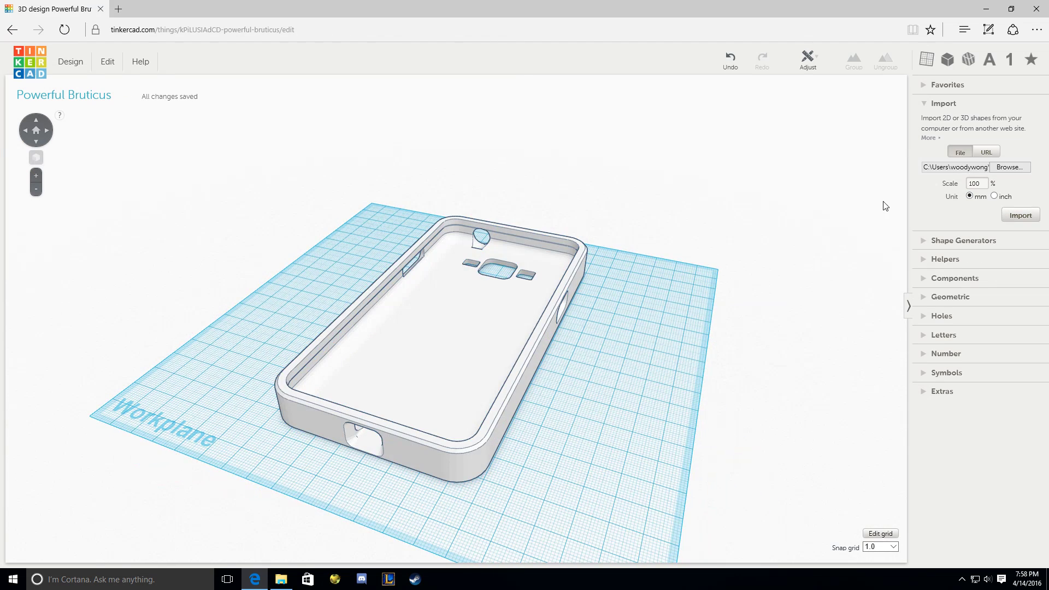
left_click(923, 104)
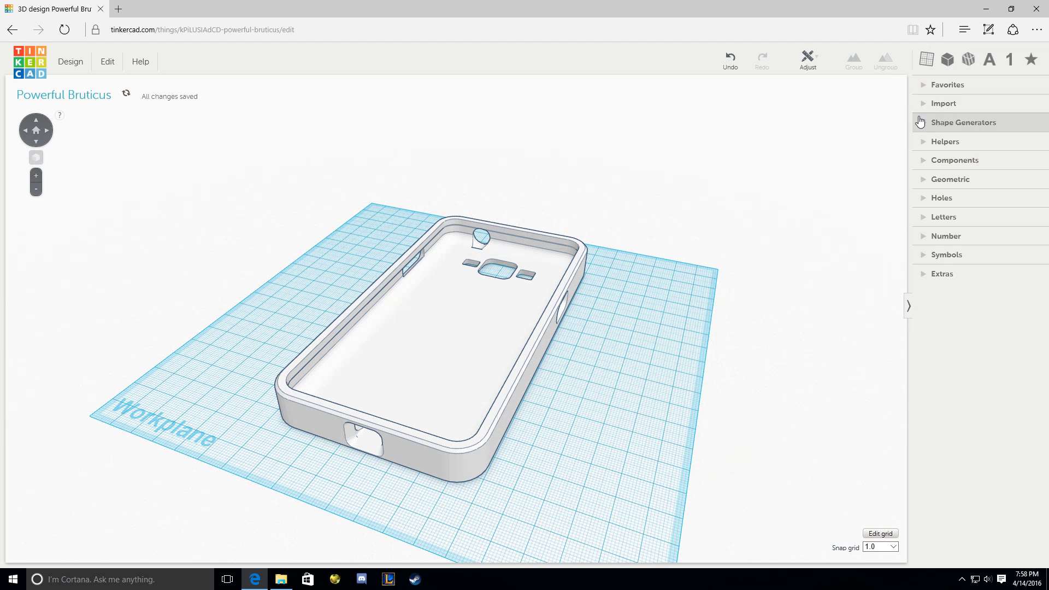
left_click(922, 105)
left_click(922, 106)
left_click(924, 127)
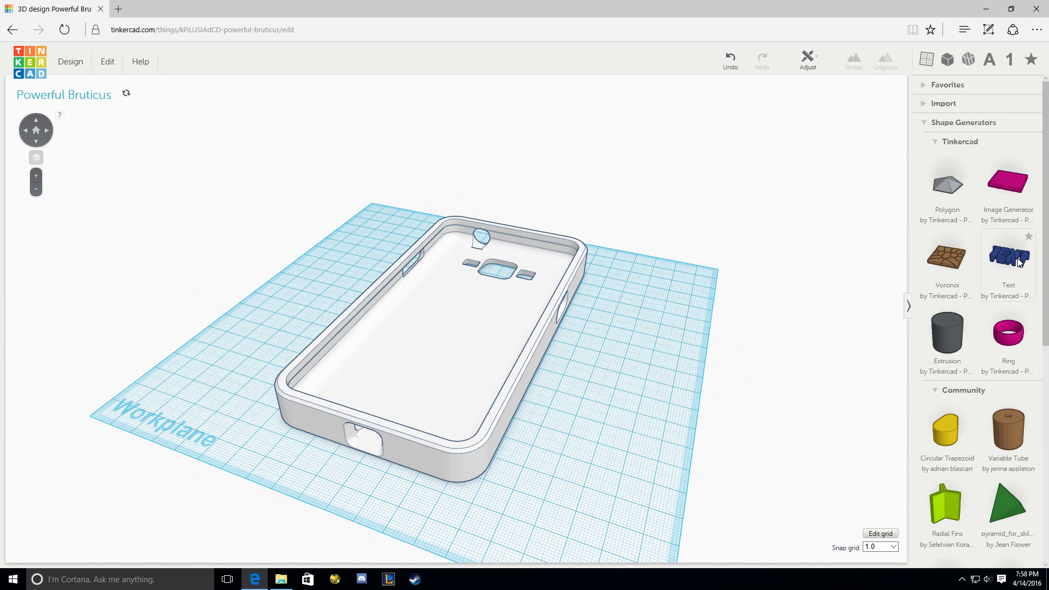
left_click_drag(1020, 262, 621, 382)
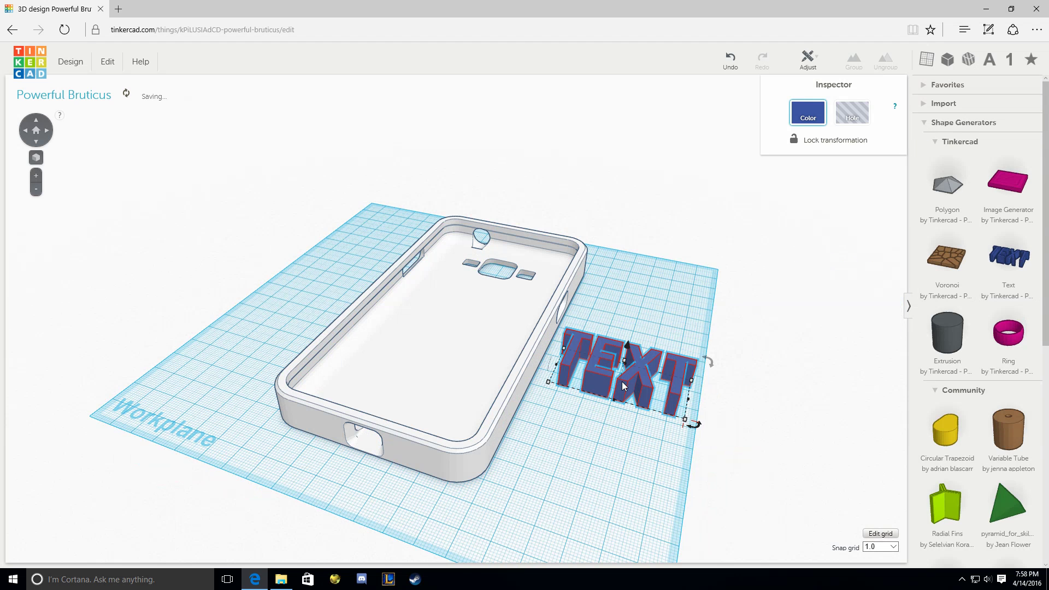
Change the text to 'Woody' and move it closer to the case.
right_click_drag(605, 459, 662, 438)
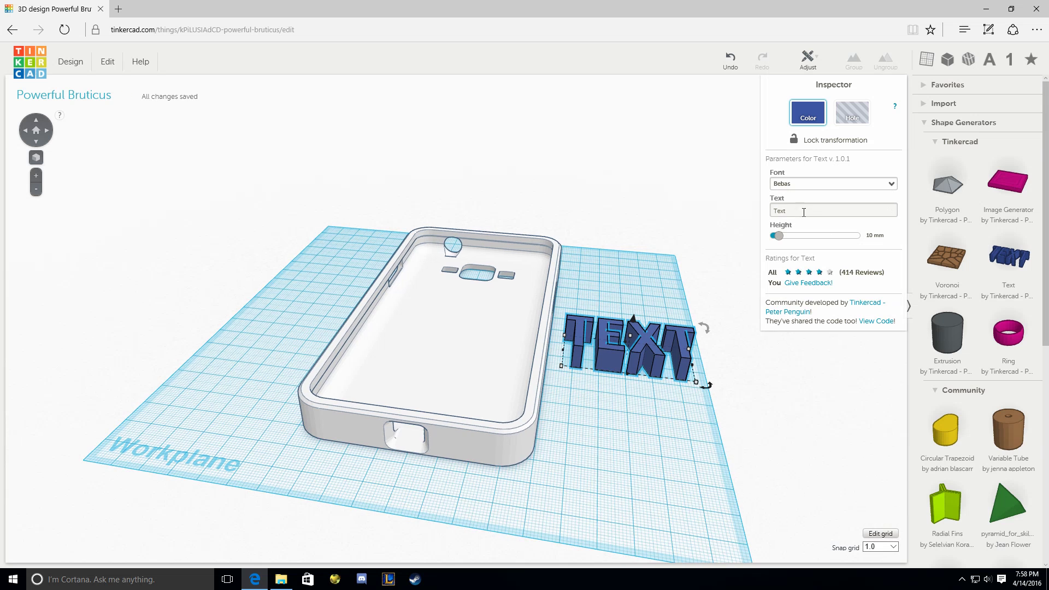
type("Woody")
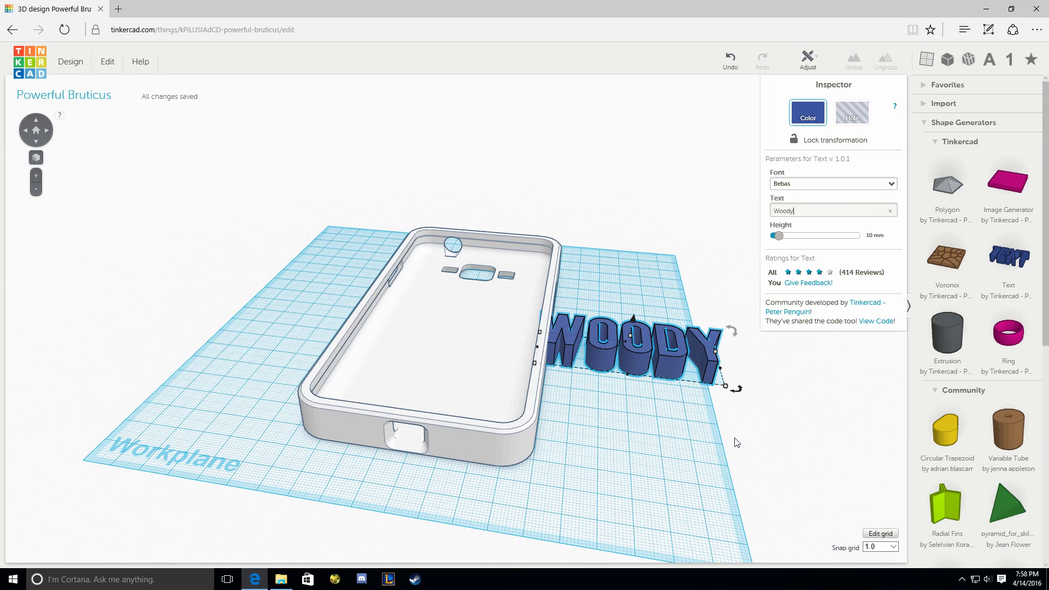
right_click_drag(736, 443, 644, 410)
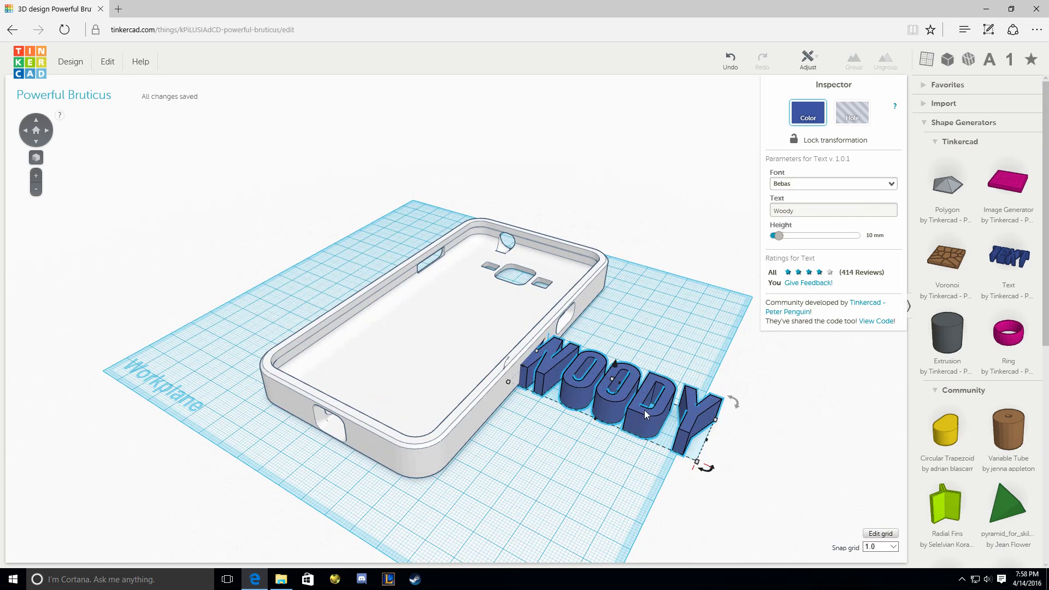
left_click_drag(643, 407, 669, 415)
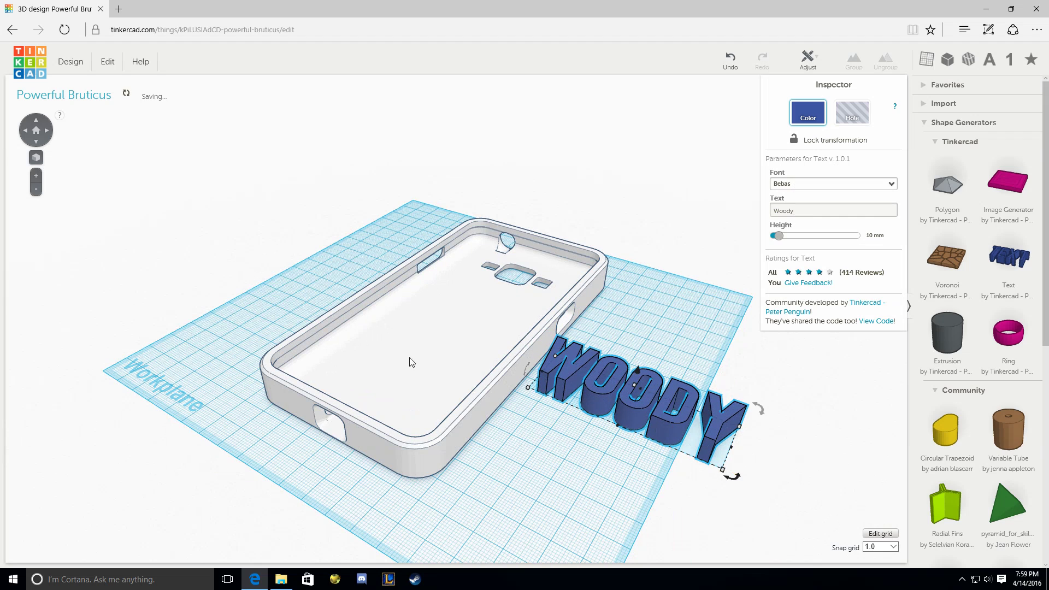
Rotate the WOODY text on the workplane and view the case from underneath.
right_click_drag(820, 487, 702, 548)
left_click_drag(692, 541, 450, 331)
right_click_drag(503, 391, 473, 337)
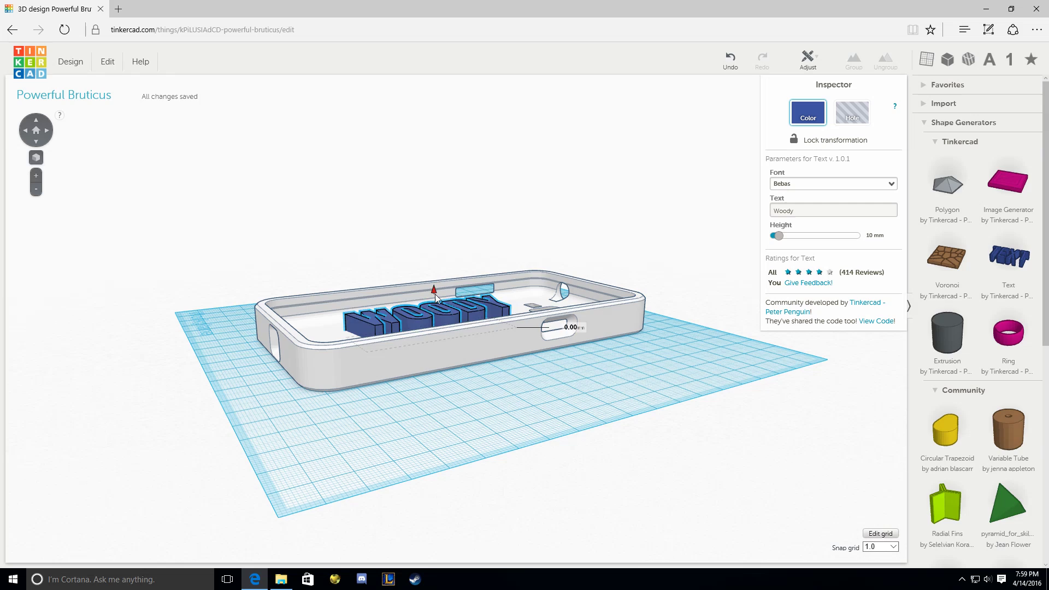
right_click_drag(435, 298, 538, 424)
Flip the WOODY text over by 180° so it lies mirrored inside the case.
mouse_move(405, 405)
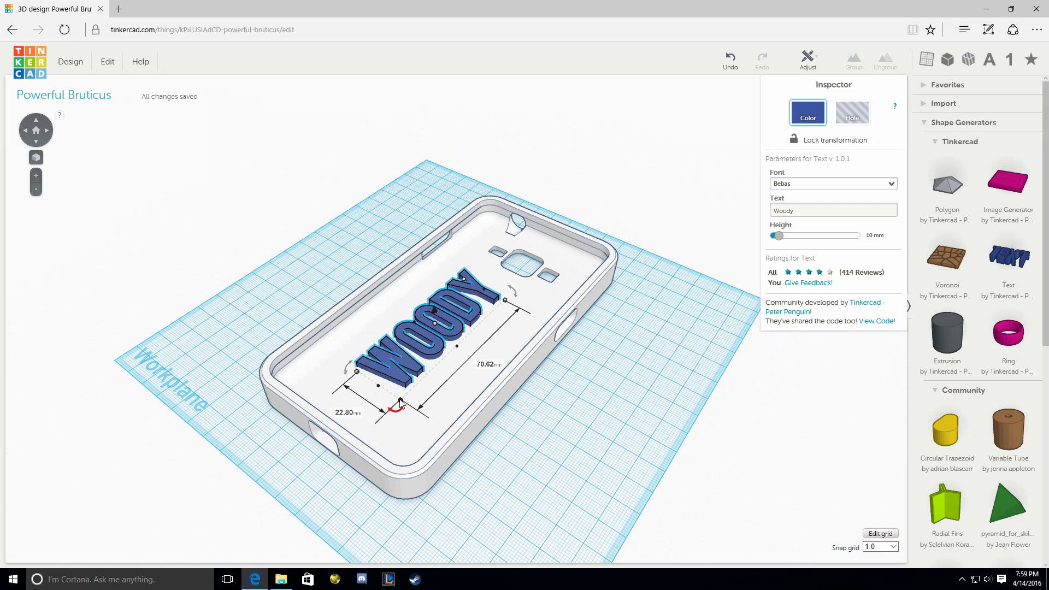
left_click(401, 402)
right_click_drag(535, 375, 486, 385)
left_click_drag(530, 304, 386, 324)
right_click_drag(604, 414, 166, 86)
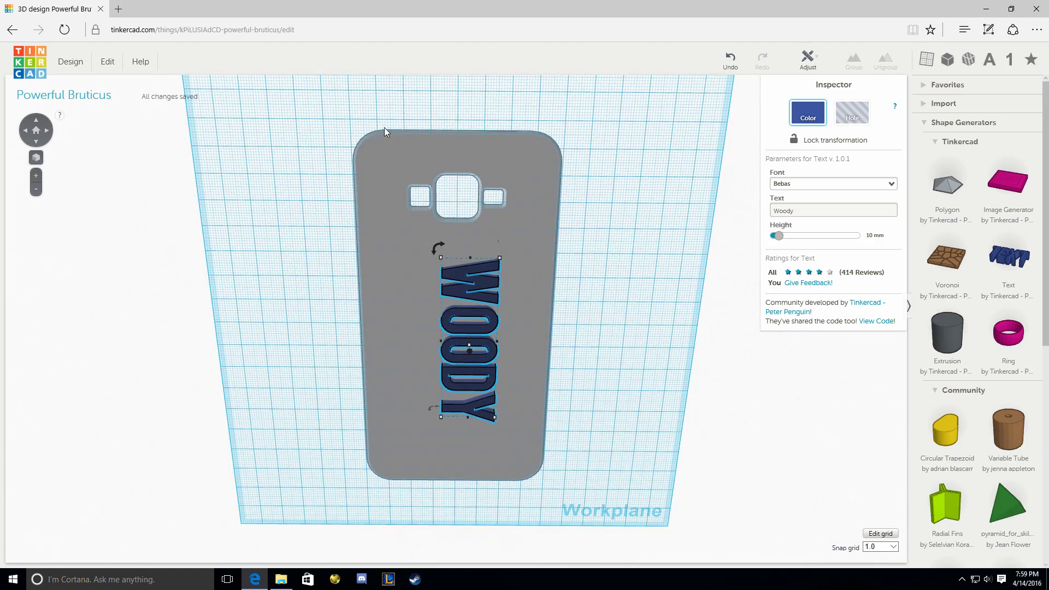
right_click_drag(385, 132, 527, 340)
Enlarge the WOODY text to 98.49 × 31.80 mm and move it left, clear of the camera cutouts.
mouse_move(522, 345)
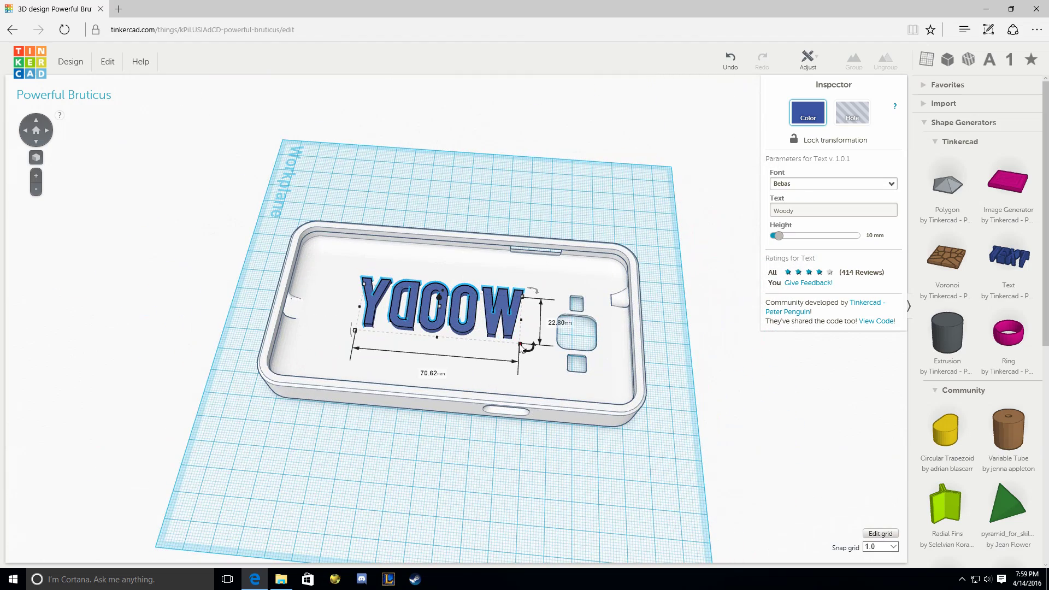
left_click_drag(521, 348, 539, 370)
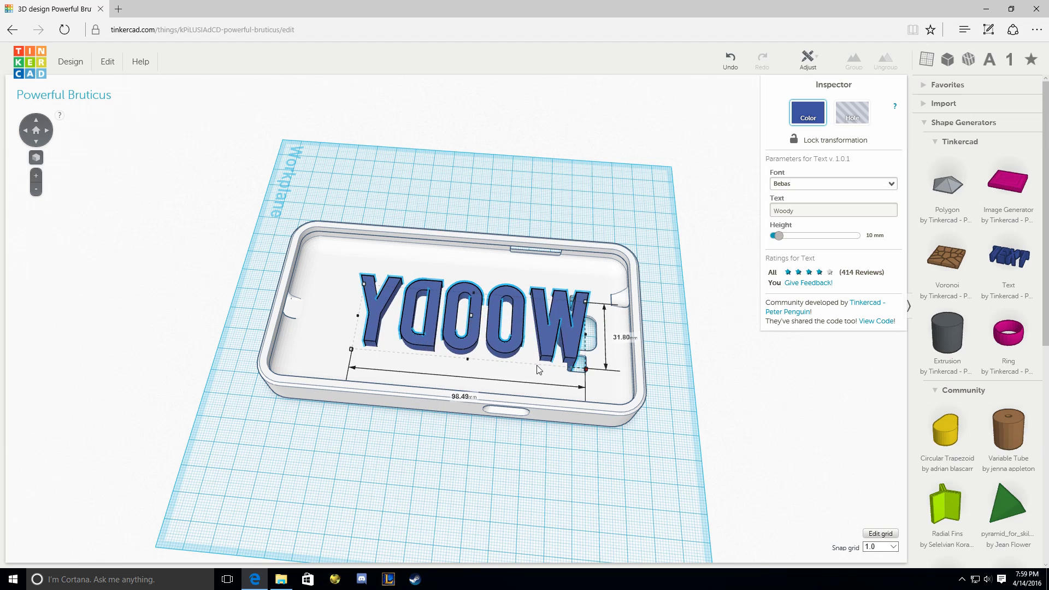
left_click_drag(519, 333, 480, 333)
right_click_drag(484, 344, 500, 416)
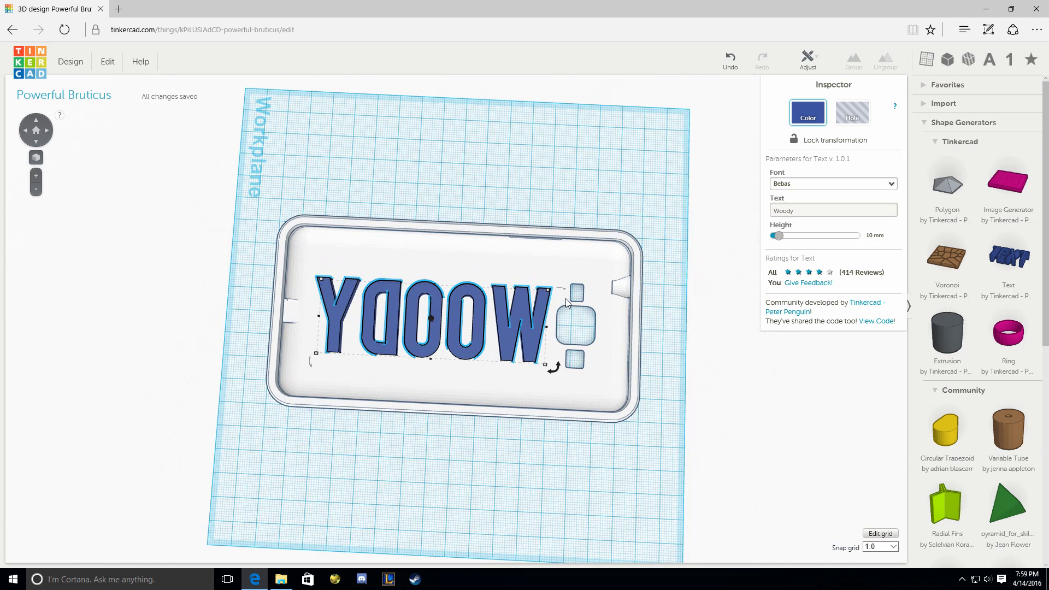
Nudge the text with the arrow keys to centre it on the case back.
key("Up")
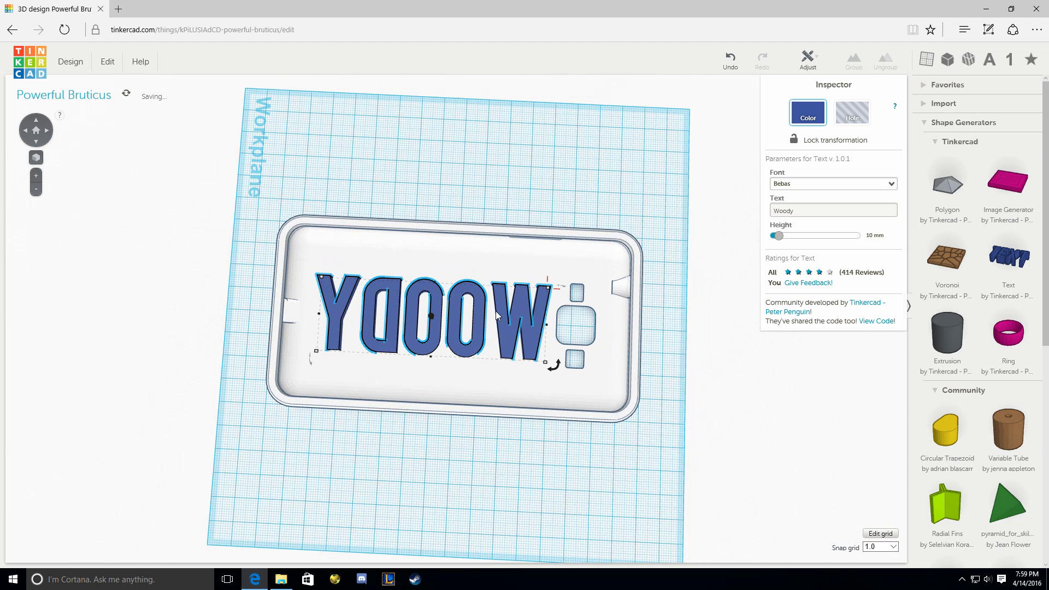
key("Down")
key("Up")
key("Down")
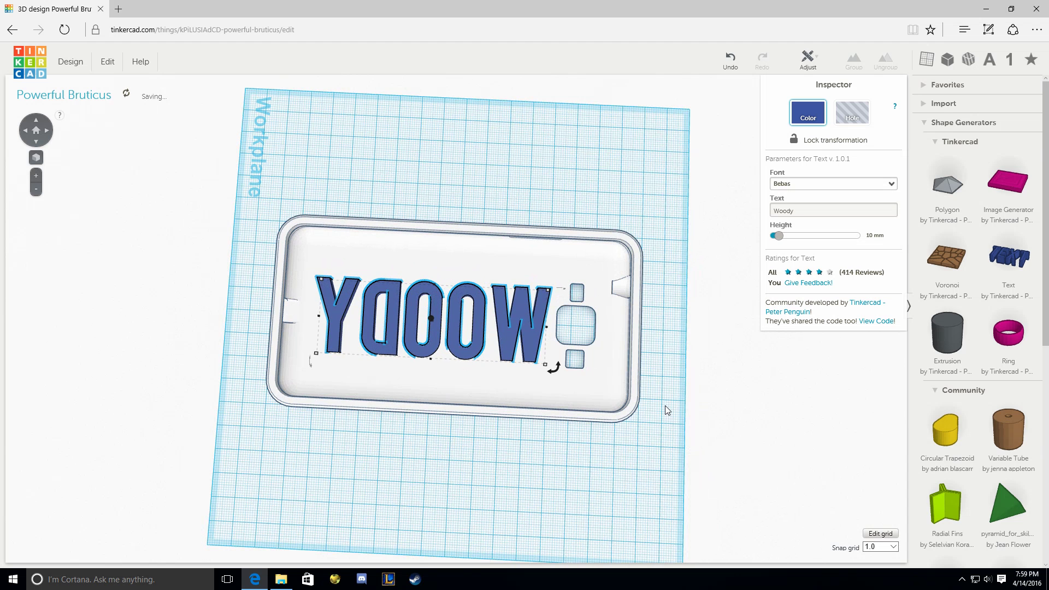
key("Right")
key("Left")
key("Left")
Check the placement from a tilted view, then set the WOODY text to Hole.
left_click(663, 405)
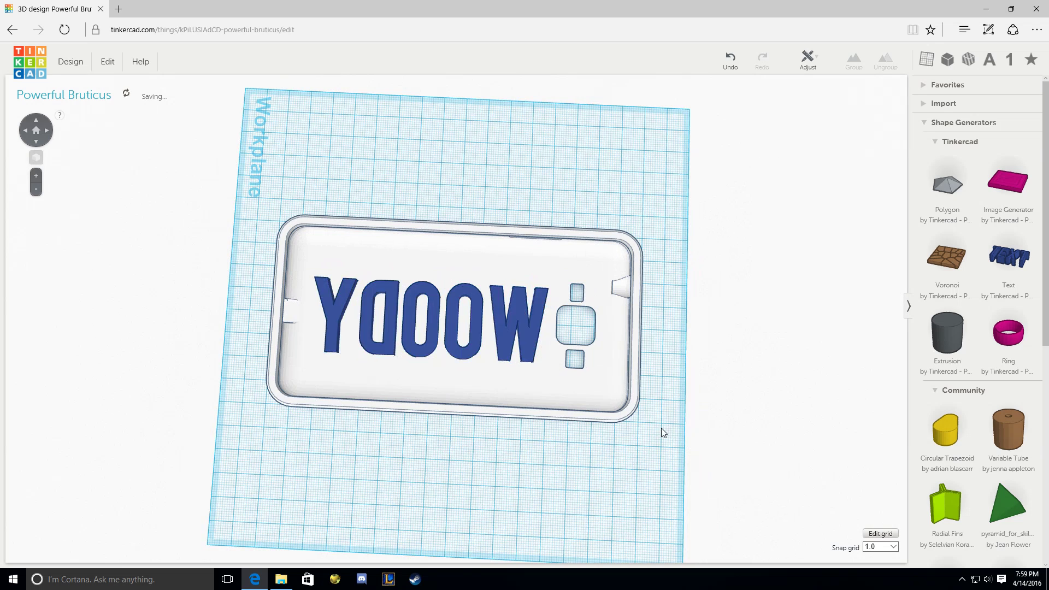
right_click_drag(661, 428, 526, 303)
left_click(540, 317)
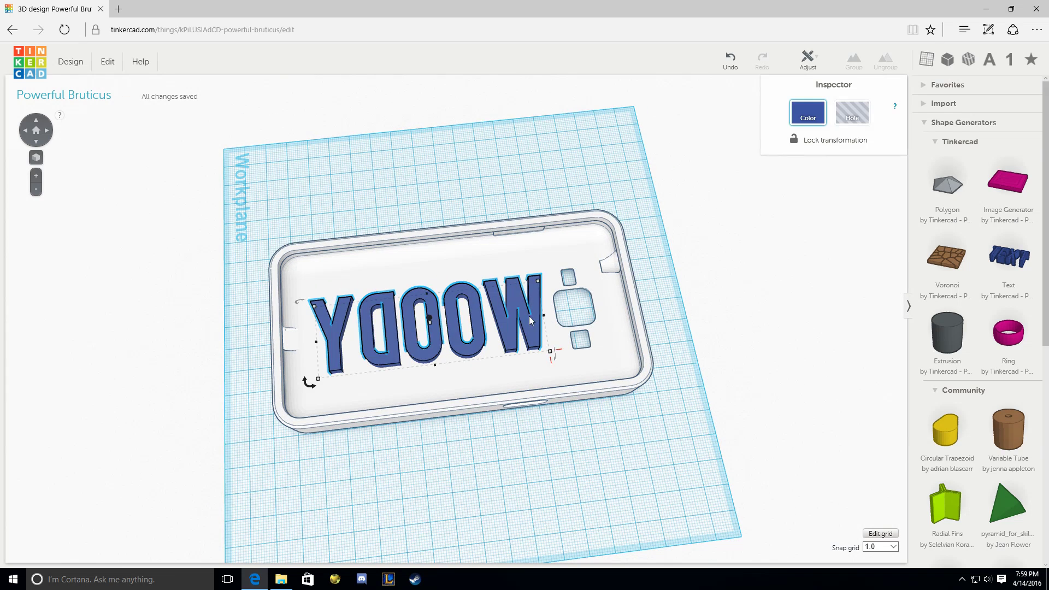
left_click(851, 117)
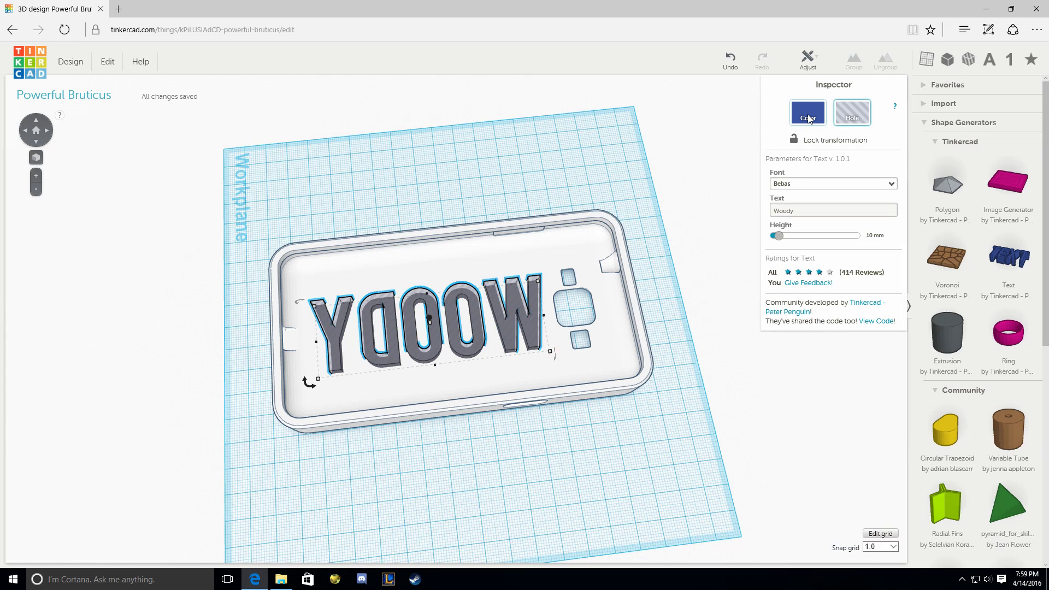
Make WOODY a hole, group it with the case, and inspect the letters cut through the back.
left_click(854, 114)
right_click_drag(718, 475, 684, 437)
left_click_drag(204, 175, 667, 457)
left_click(855, 60)
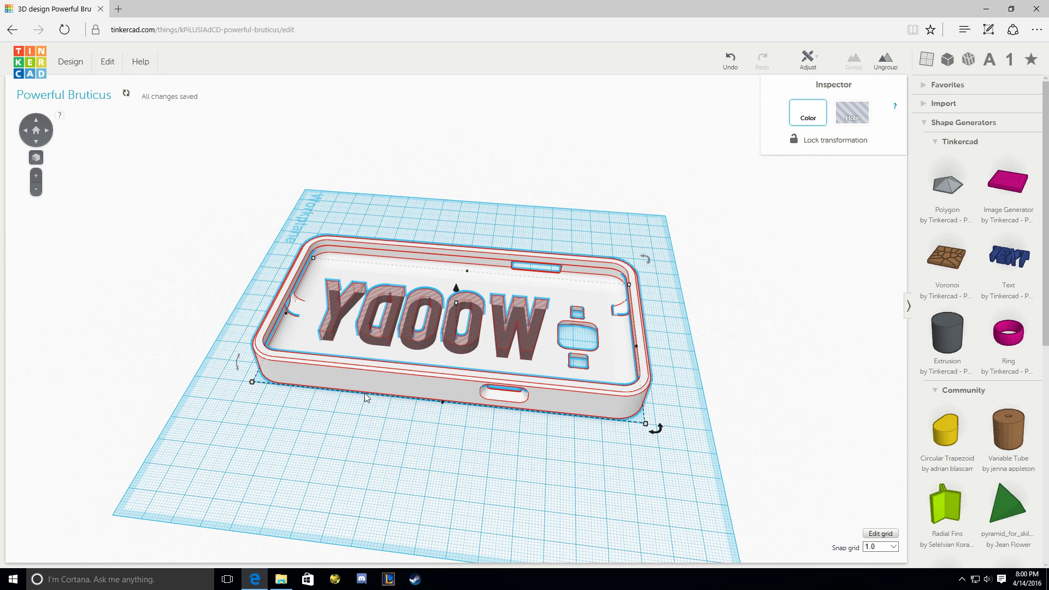
right_click_drag(356, 419, 482, 335)
scroll(408, 370, "up", 5)
scroll(419, 371, "down", 1)
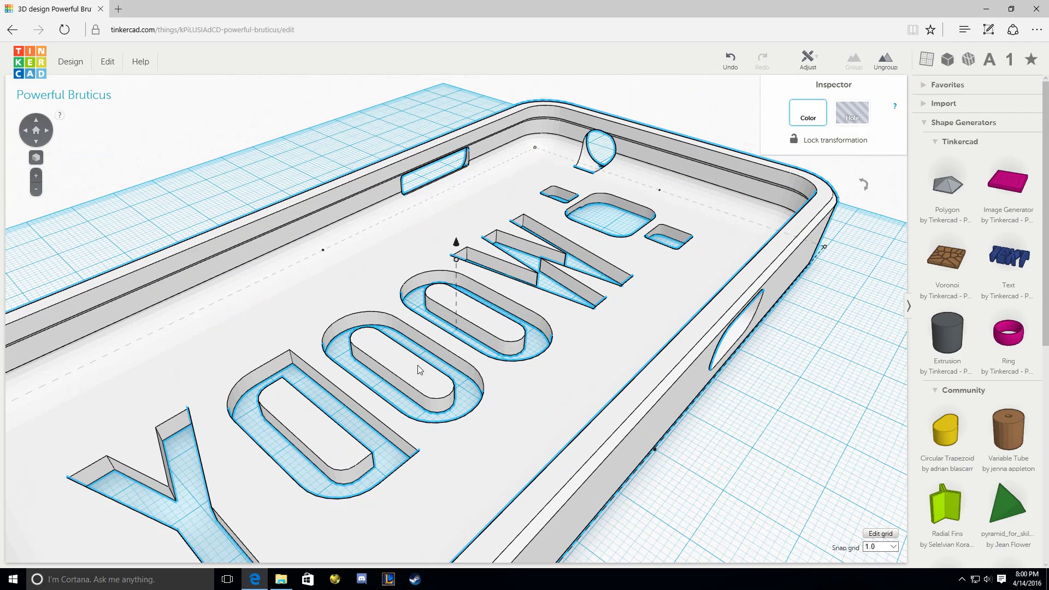
middle_click_drag(759, 460, 764, 412)
right_click_drag(765, 412, 734, 422)
Place a red Box in front of the case and shrink its height and depth (5 mm) into a thin slab.
scroll(741, 412, "down", 3)
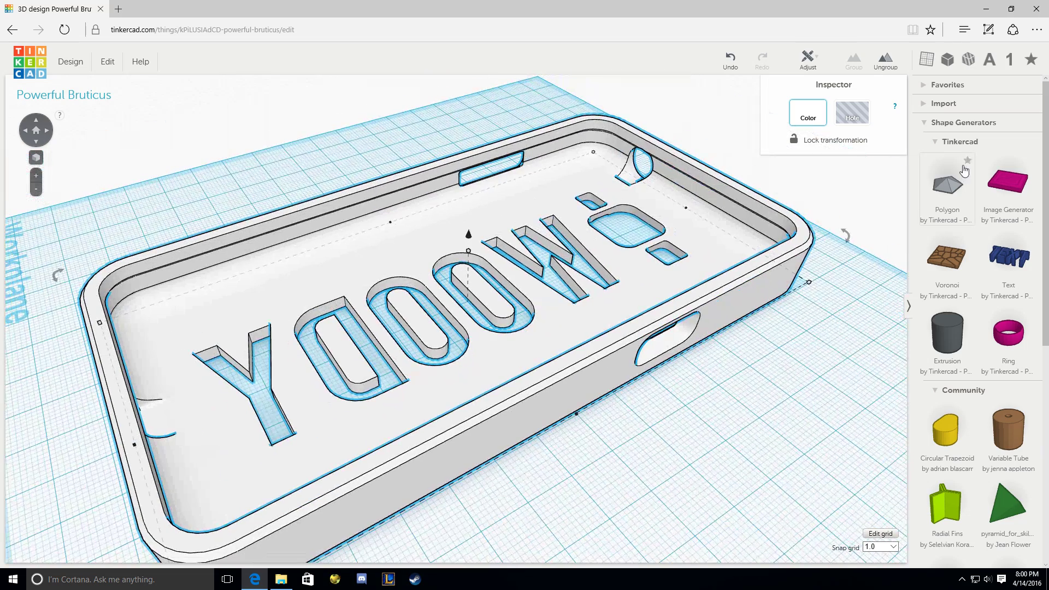
left_click(926, 125)
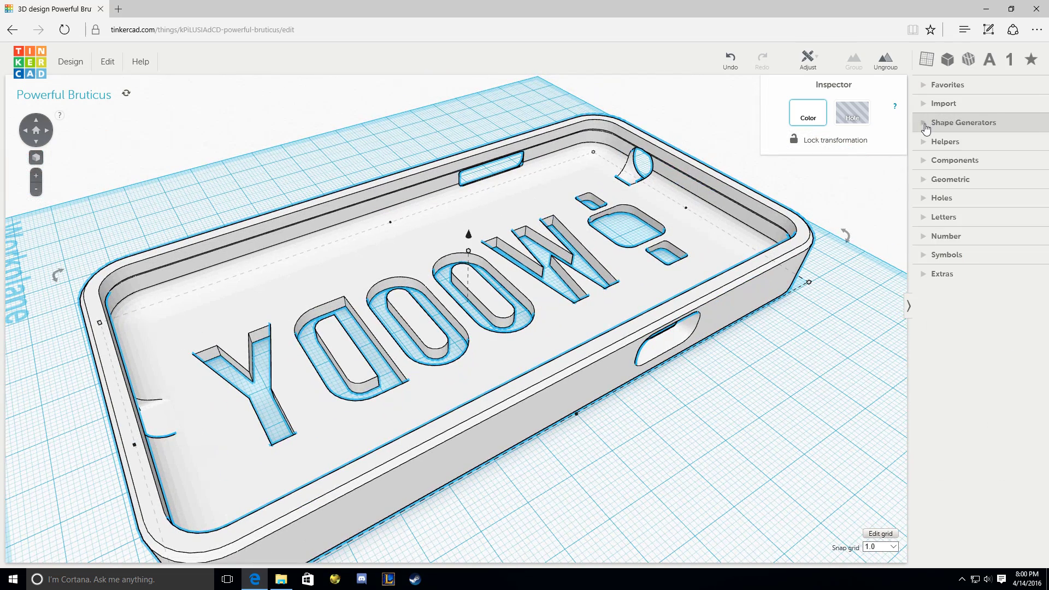
left_click(923, 183)
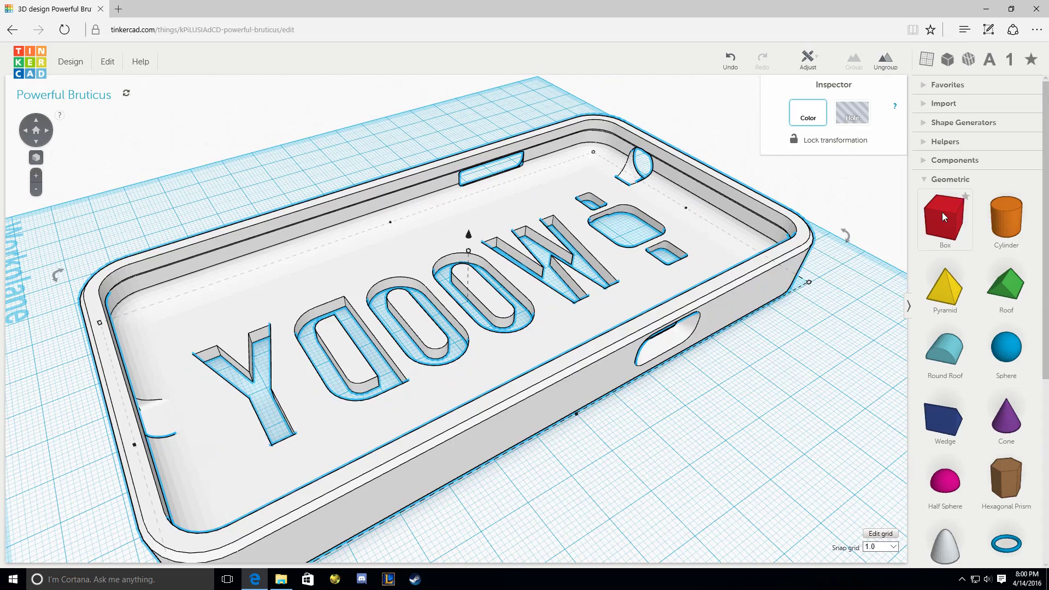
left_click_drag(942, 212, 443, 536)
right_click_drag(752, 479, 757, 362)
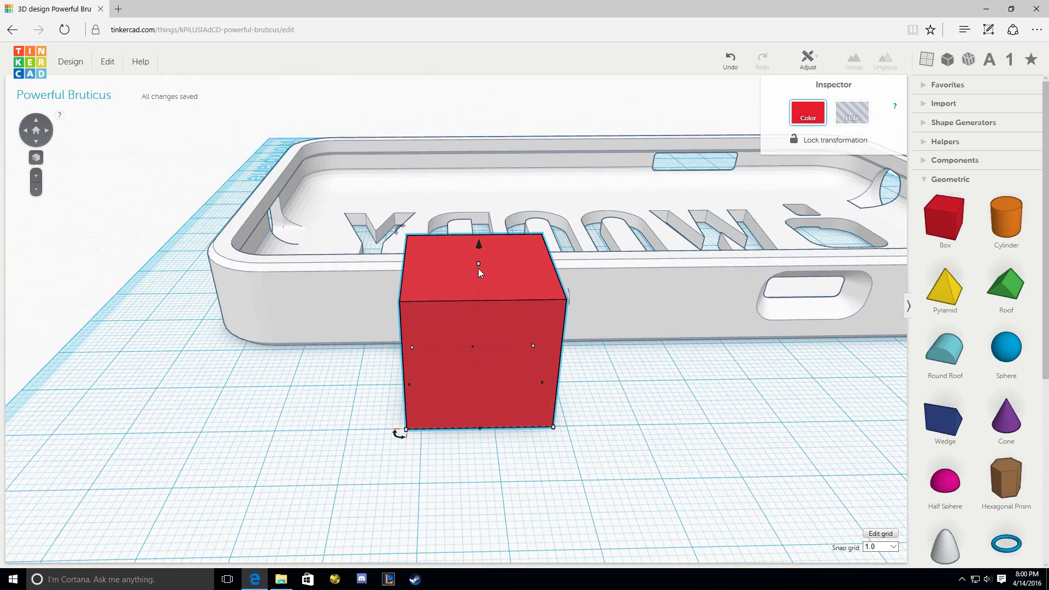
left_click_drag(479, 269, 478, 373)
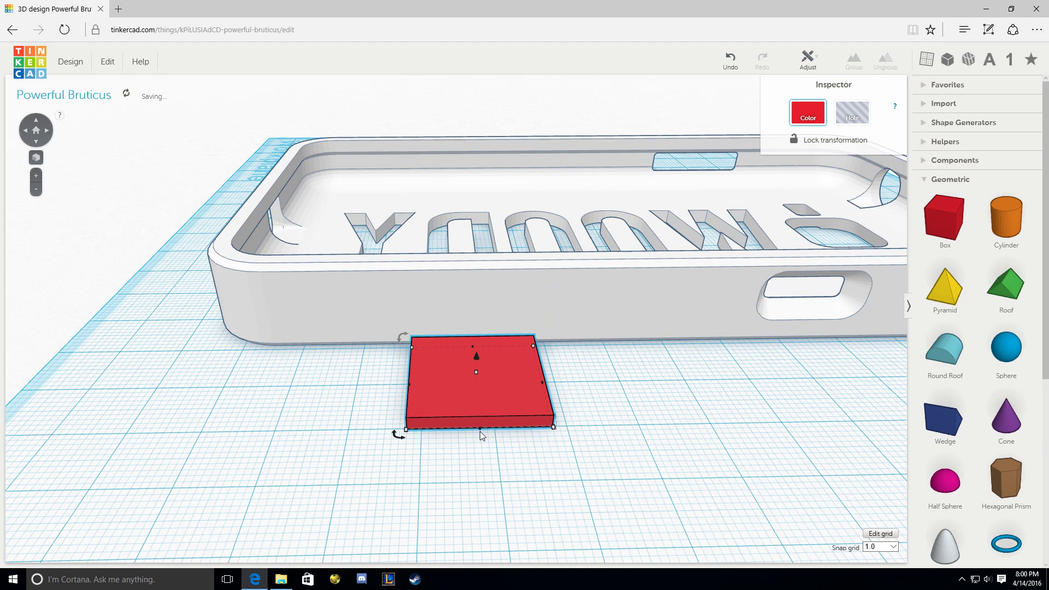
left_click_drag(480, 431, 474, 354)
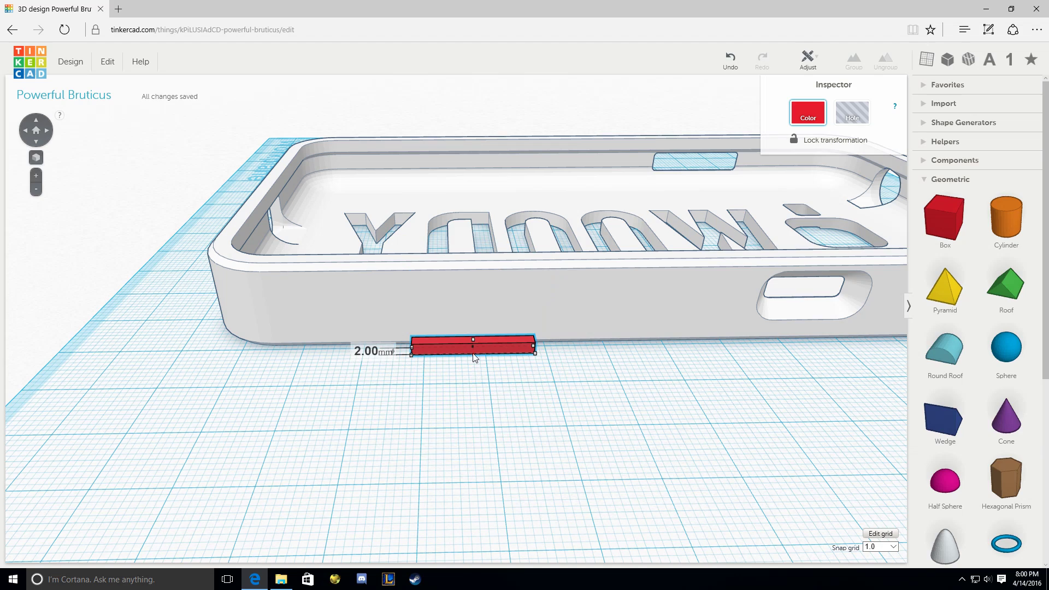
Lengthen the red bar and lay it across the WOODY letter cut-outs.
right_click_drag(475, 358, 406, 373)
scroll(405, 374, "up", 5)
middle_click_drag(414, 375, 425, 386)
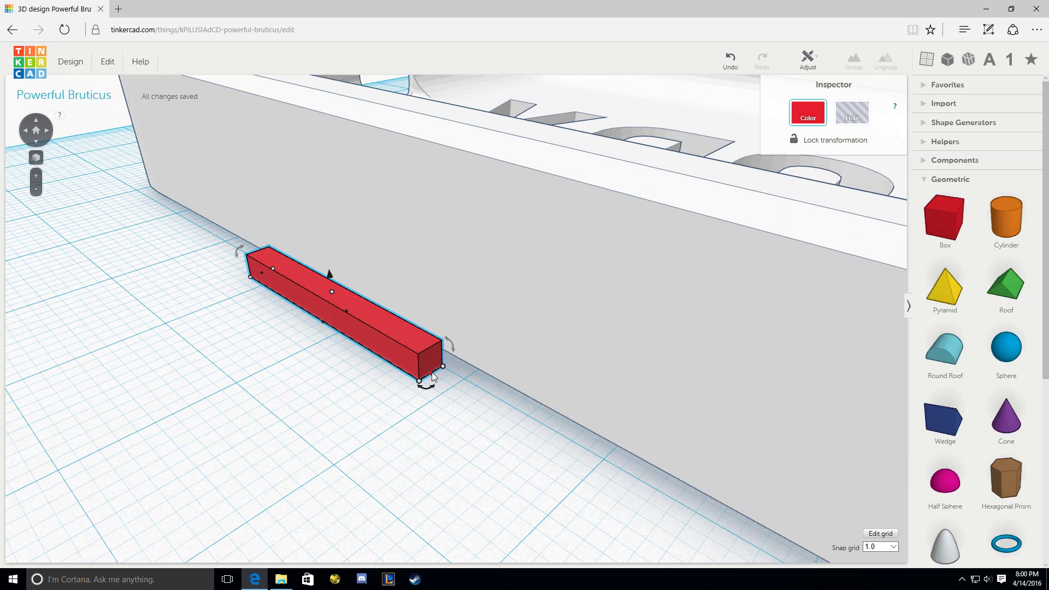
left_click_drag(432, 373, 820, 538)
scroll(470, 405, "down", 4)
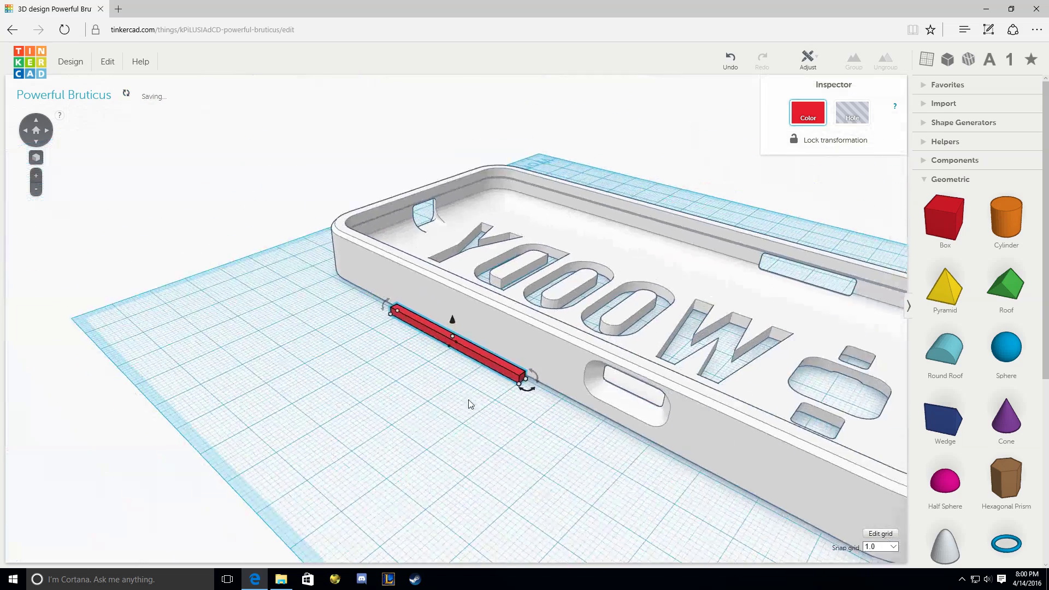
left_click_drag(452, 336, 586, 300)
right_click_drag(586, 300, 577, 383)
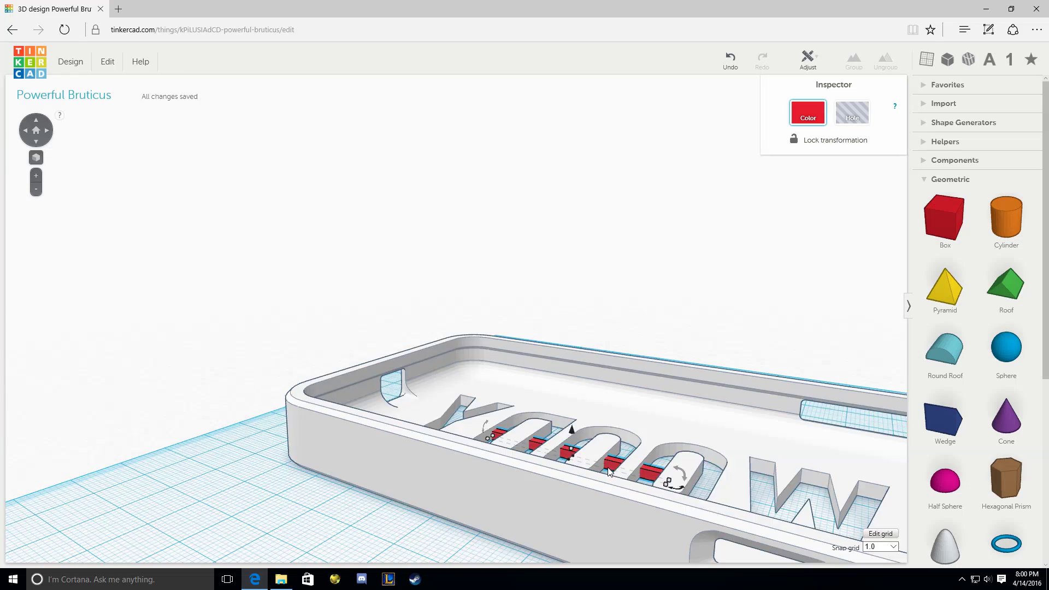
Lower the red bar from 2 to 1 mm and check it from under the case back.
right_click_drag(608, 468, 577, 382)
key("Escape")
left_click(692, 277)
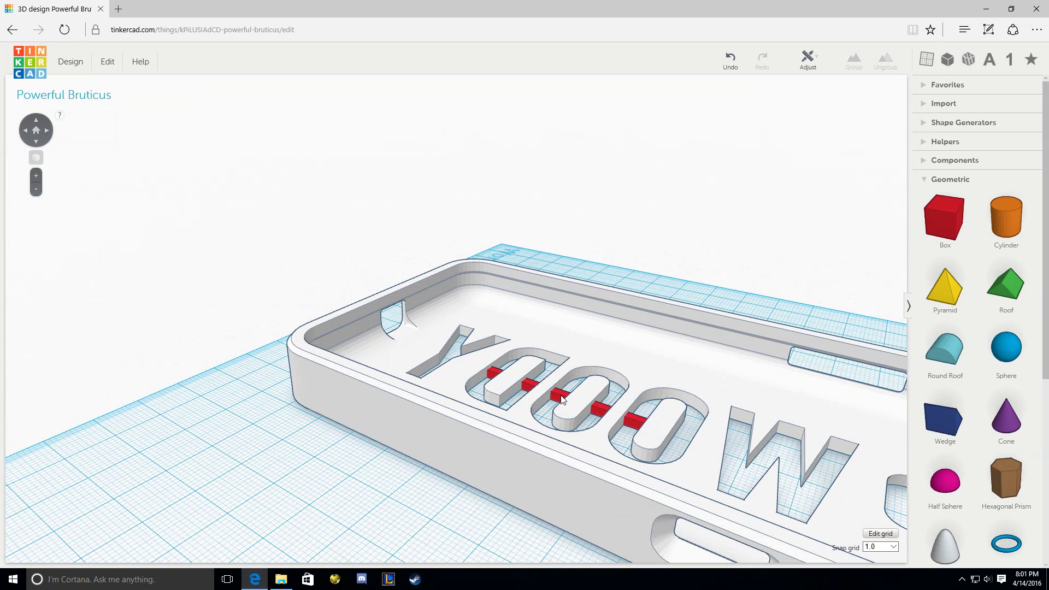
left_click(563, 400)
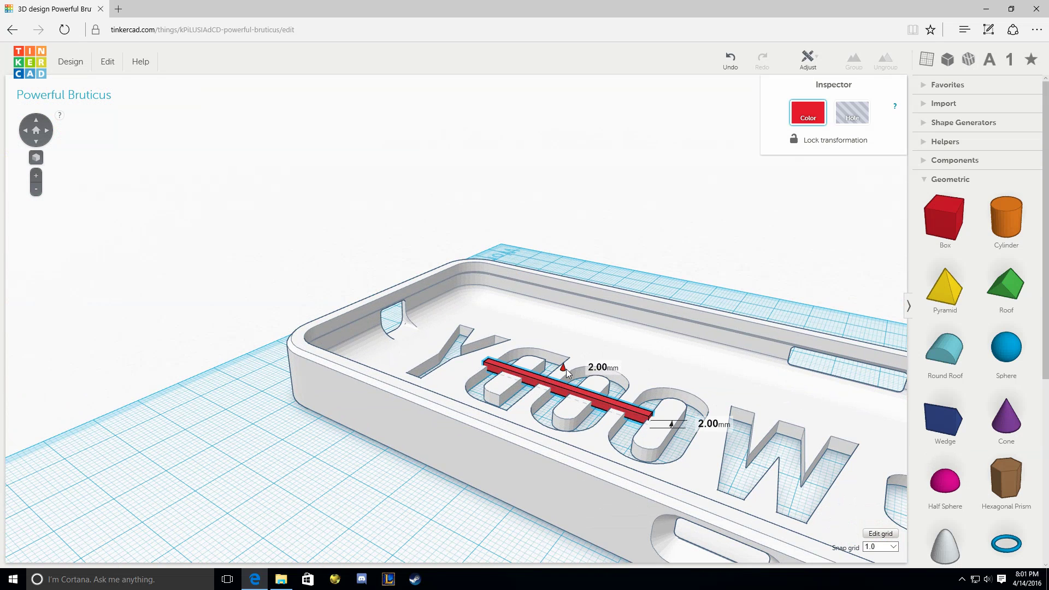
left_click_drag(566, 369, 565, 373)
right_click_drag(563, 487, 532, 350)
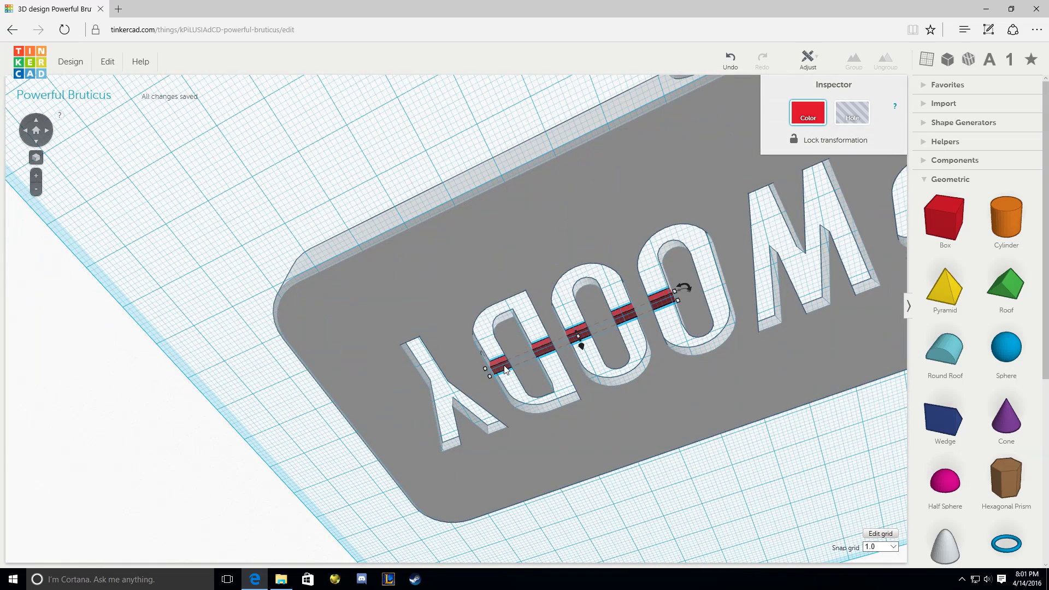
right_click_drag(672, 213, 508, 357)
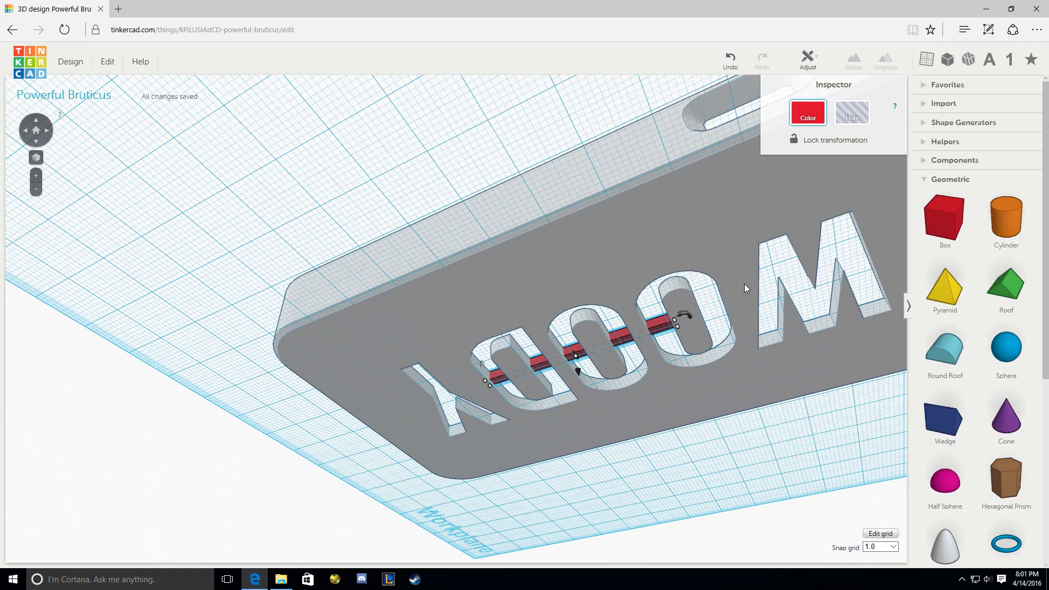
right_click_drag(602, 223, 620, 278)
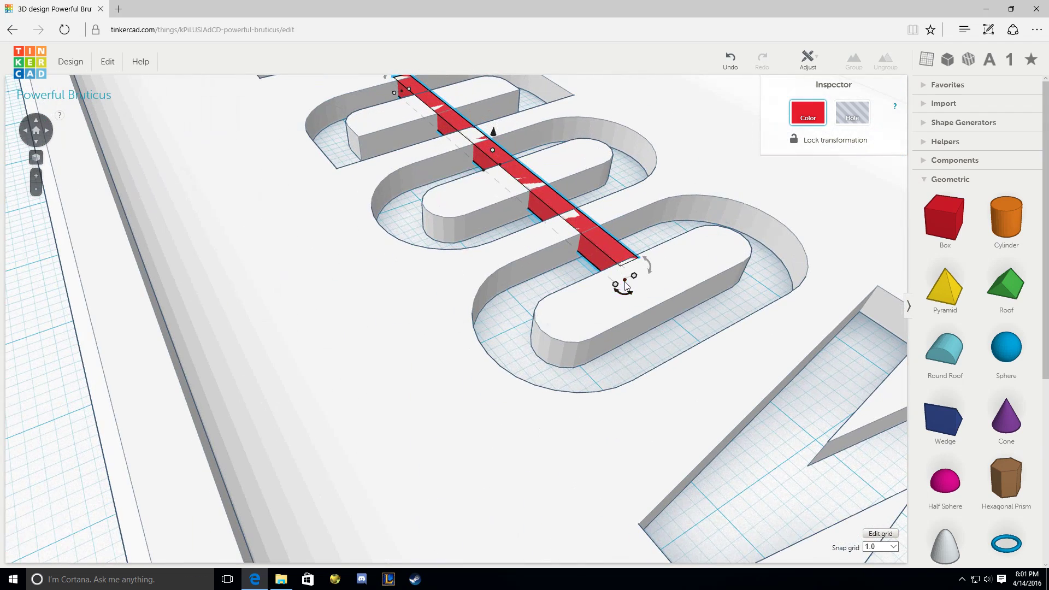
Stretch the red bar from 49 to 53 mm so it crosses all three O cut-outs.
left_click_drag(622, 282, 721, 365)
right_click_drag(732, 358, 321, 248)
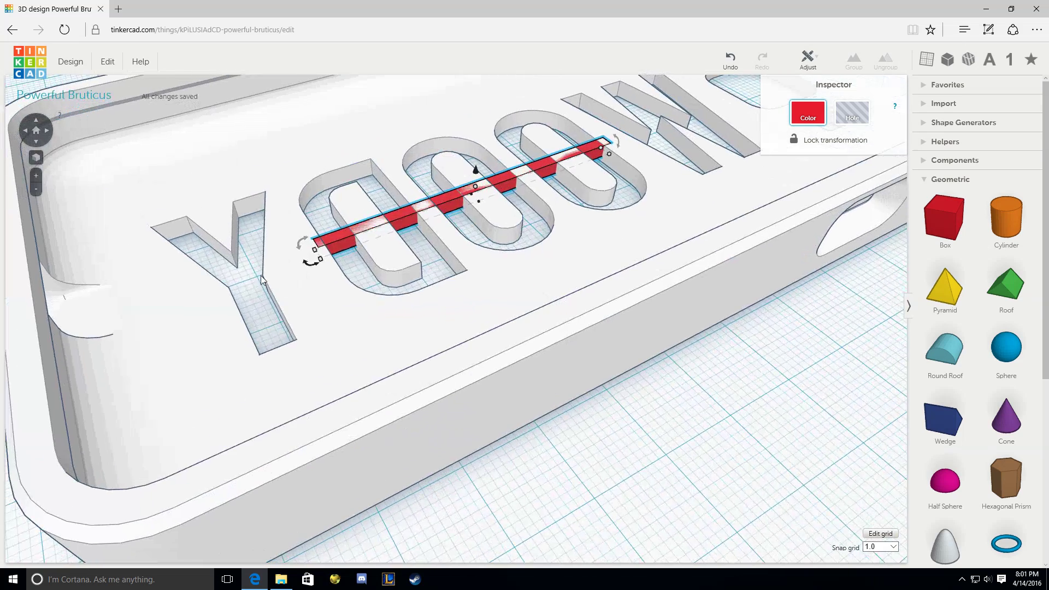
right_click_drag(763, 425, 539, 200)
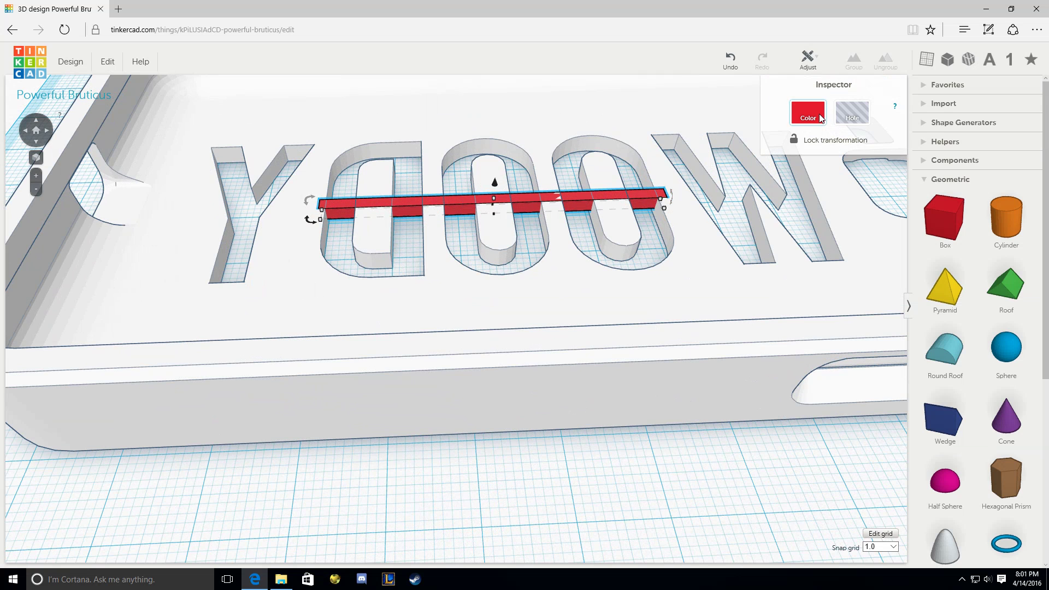
left_click(719, 465)
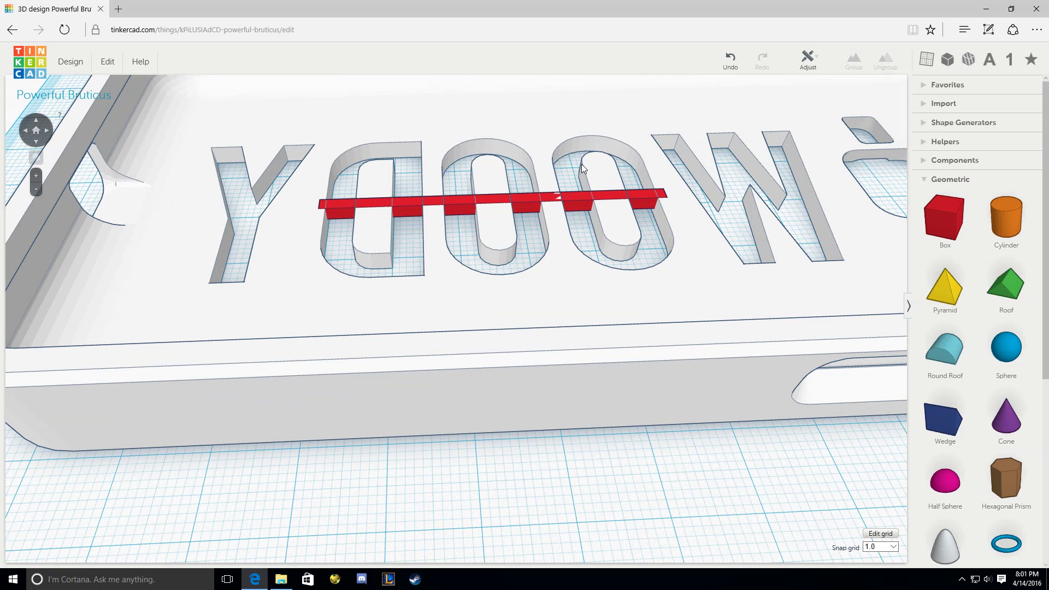
left_click(519, 201)
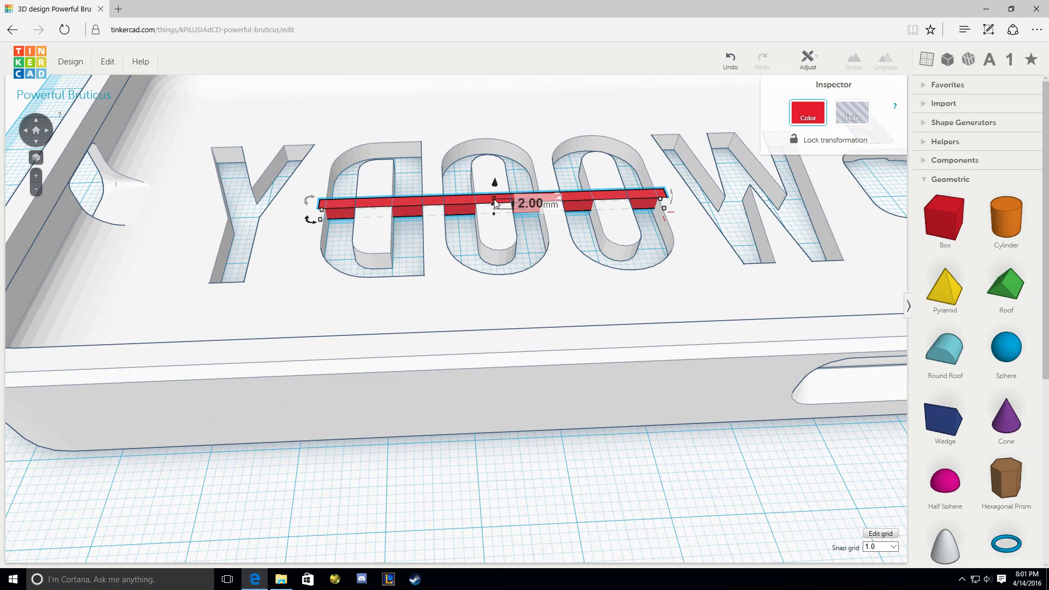
scroll(496, 215, "down", 3)
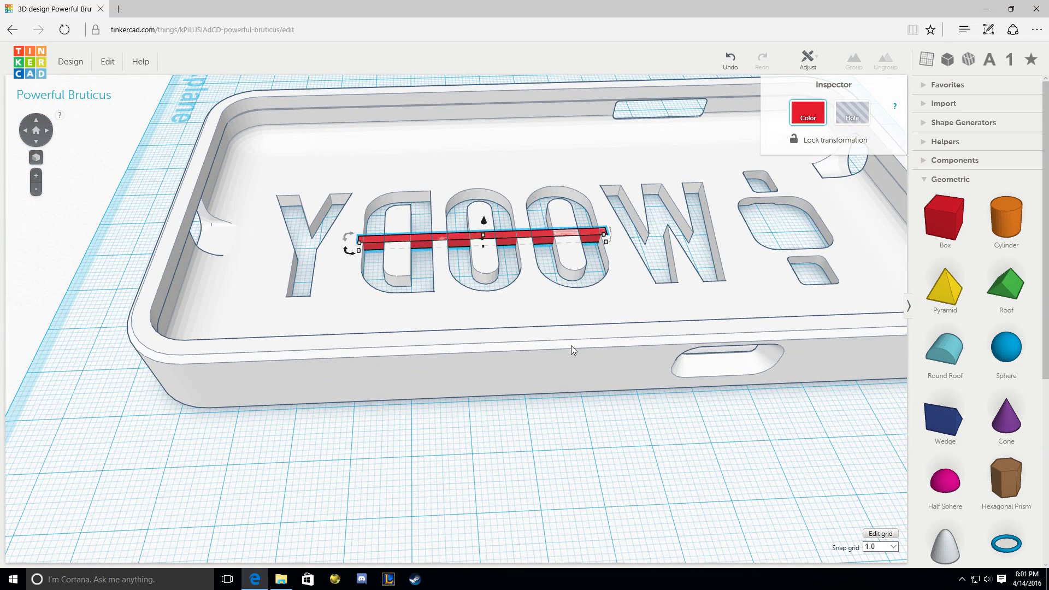
left_click(649, 407)
scroll(656, 406, "down", 3)
right_click_drag(657, 405, 642, 388)
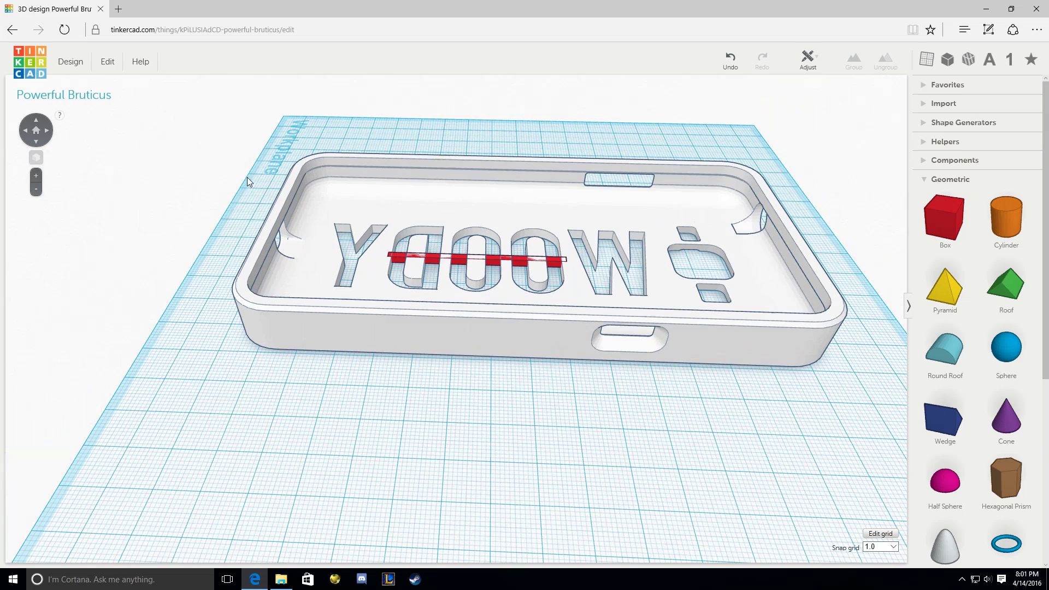
Select the case with the red bar, group them into one white solid, and check the result.
left_click_drag(213, 117, 861, 387)
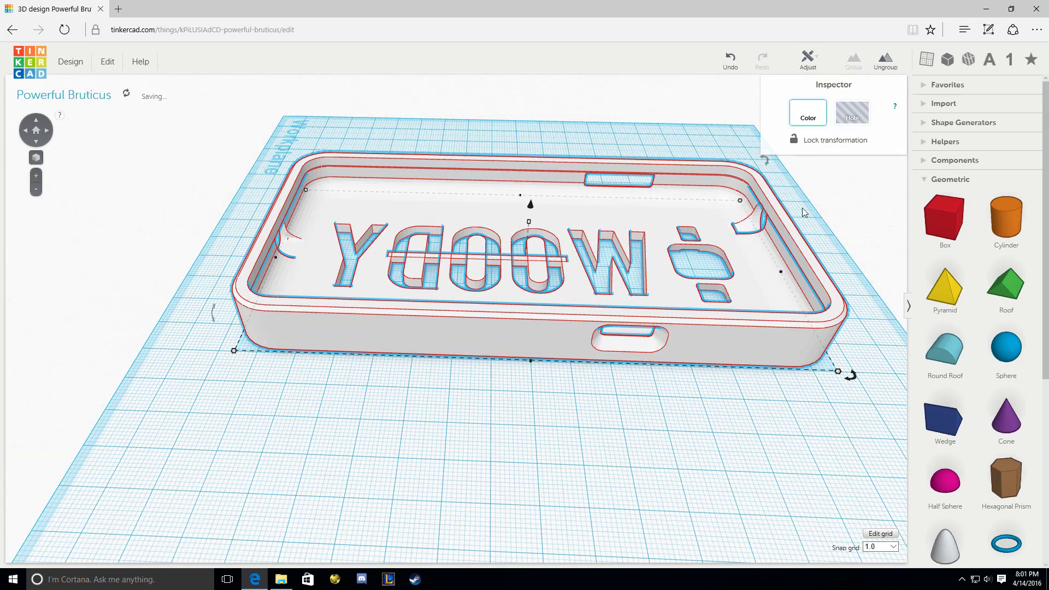
left_click(556, 452)
scroll(555, 440, "down", 2)
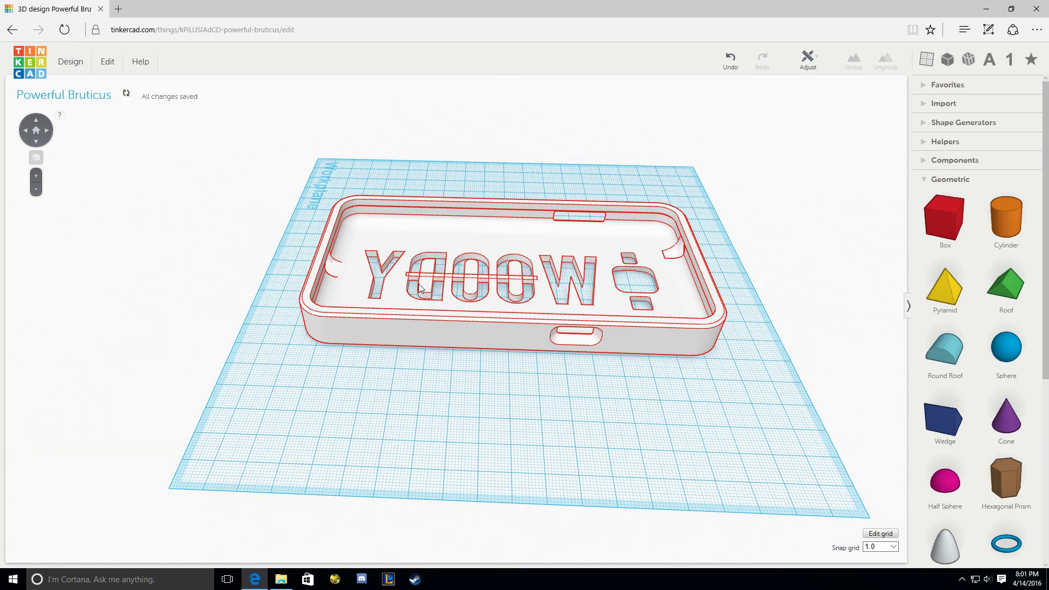
left_click(304, 337)
left_click(401, 417)
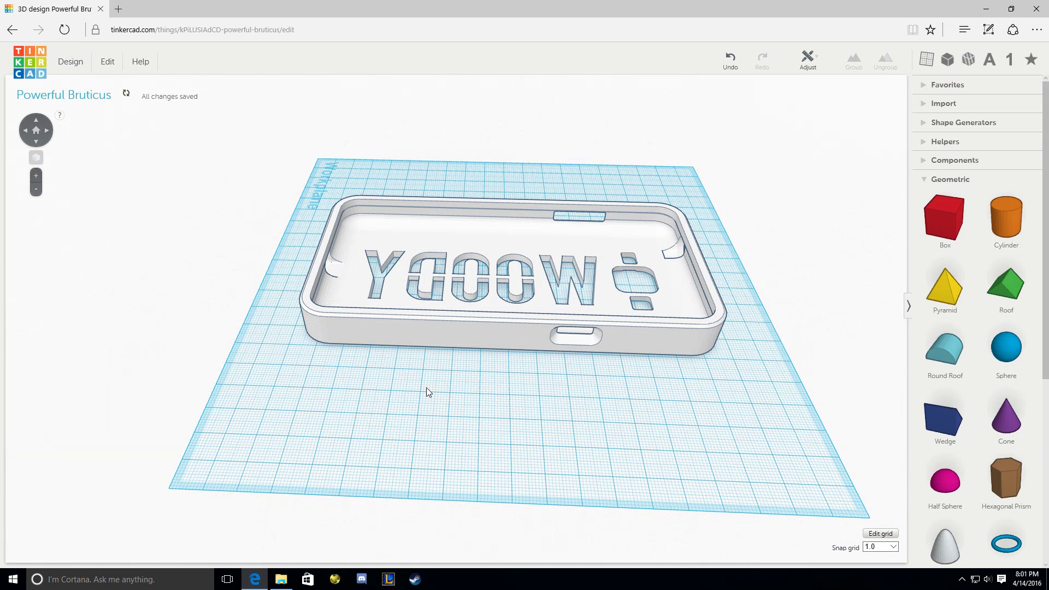
Download the design for 3D printing as powerful_bruticus.stl.
left_click(70, 62)
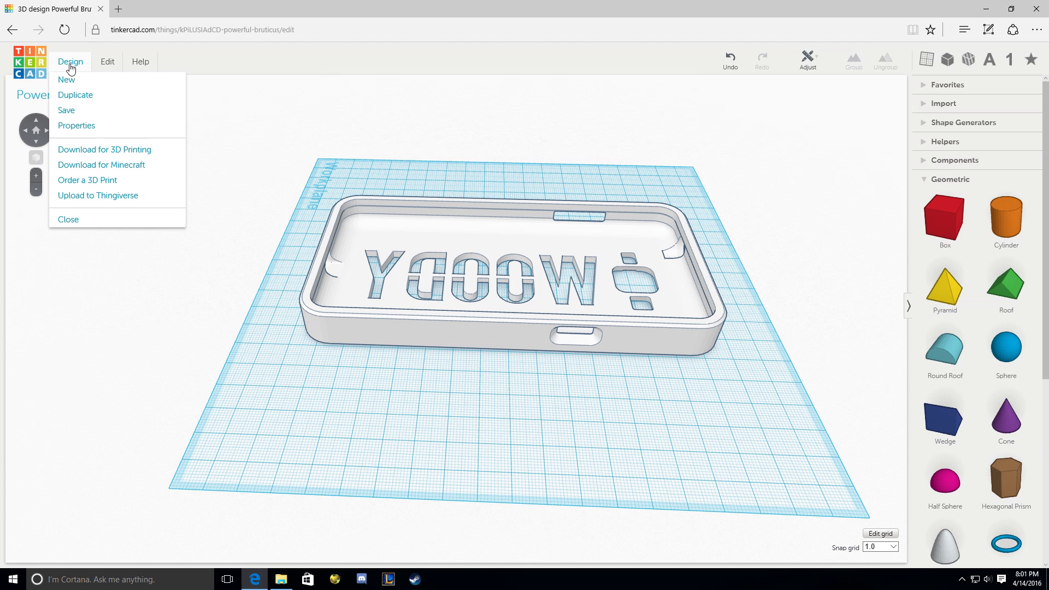
left_click(115, 149)
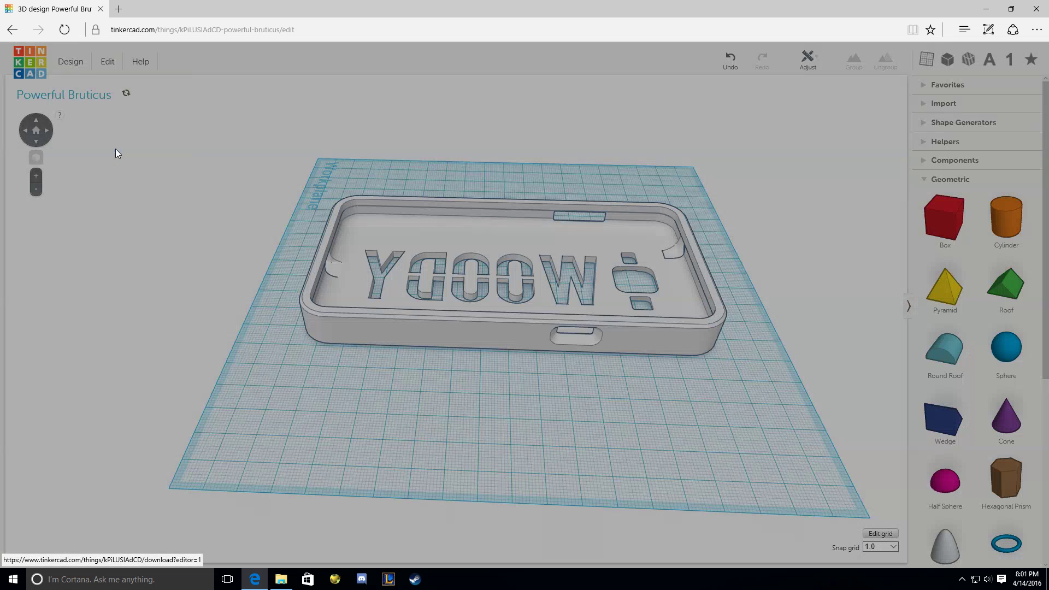
left_click(417, 219)
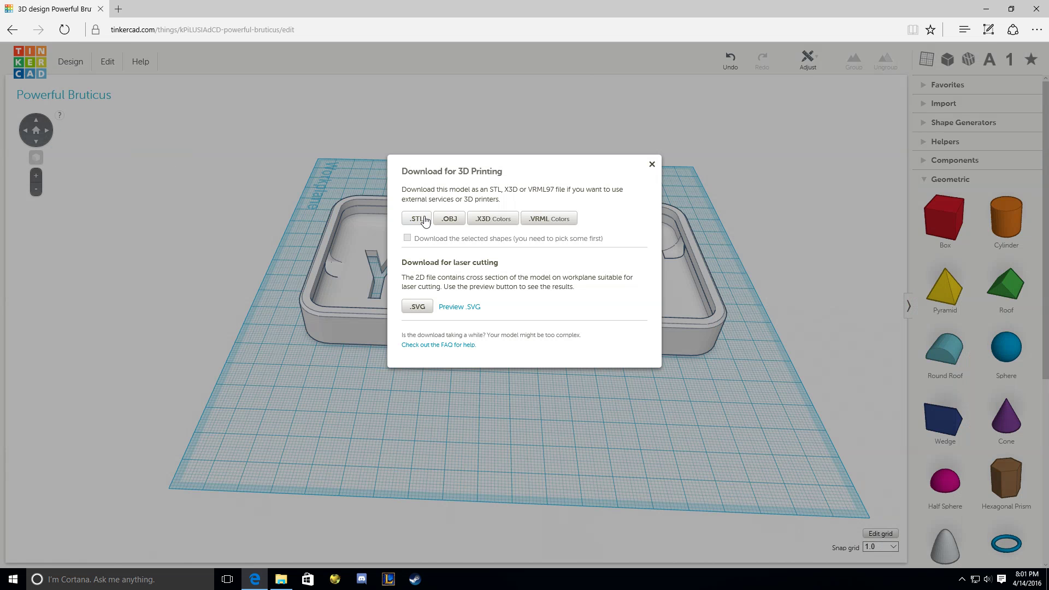